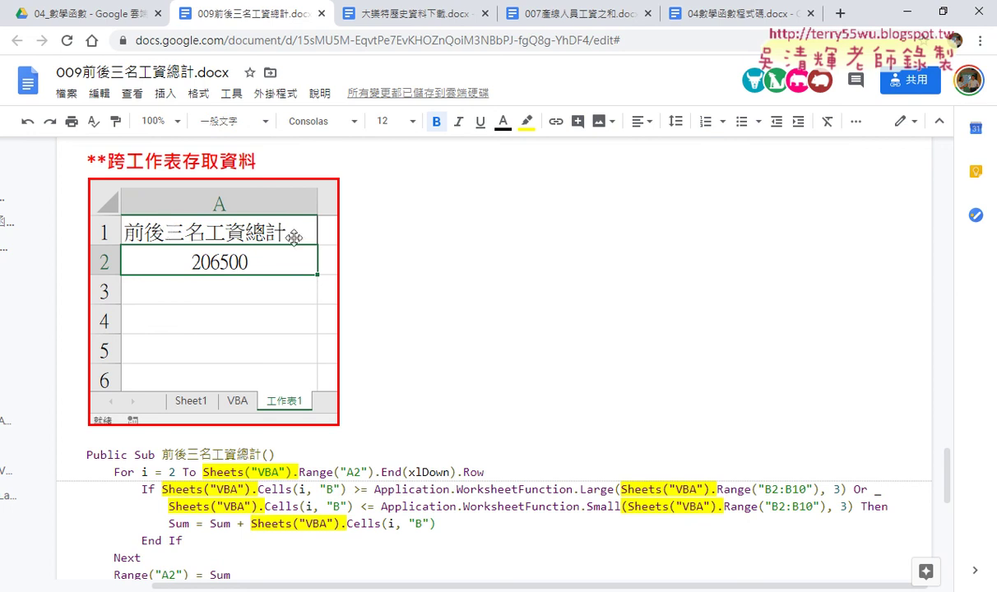
Switch from Google Docs to the Excel workbook 04數學函數.xls
key("alt+Tab")
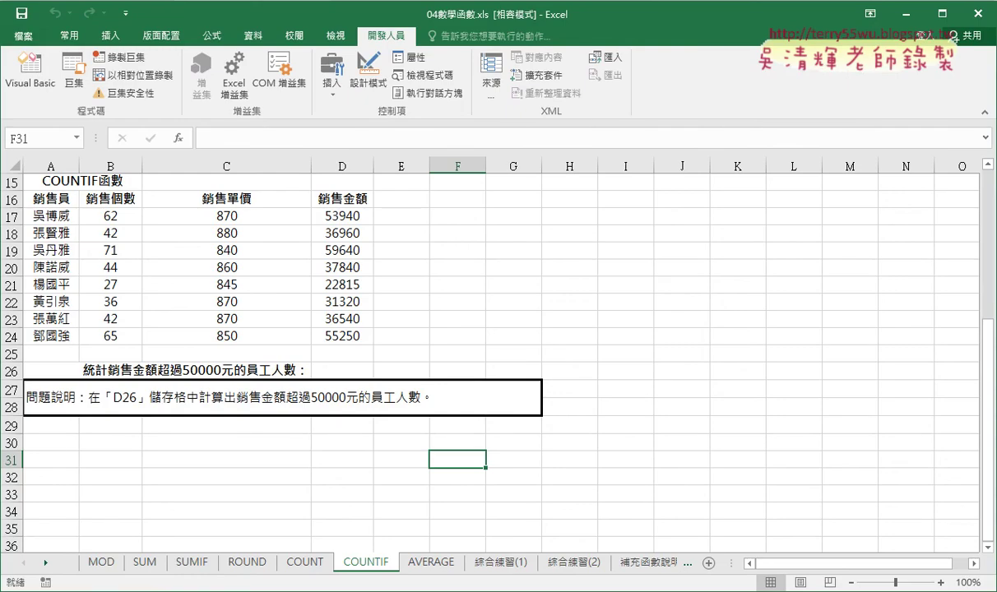
Add a new worksheet 工作表1 and move it after the VBA sheet
left_click(26, 37)
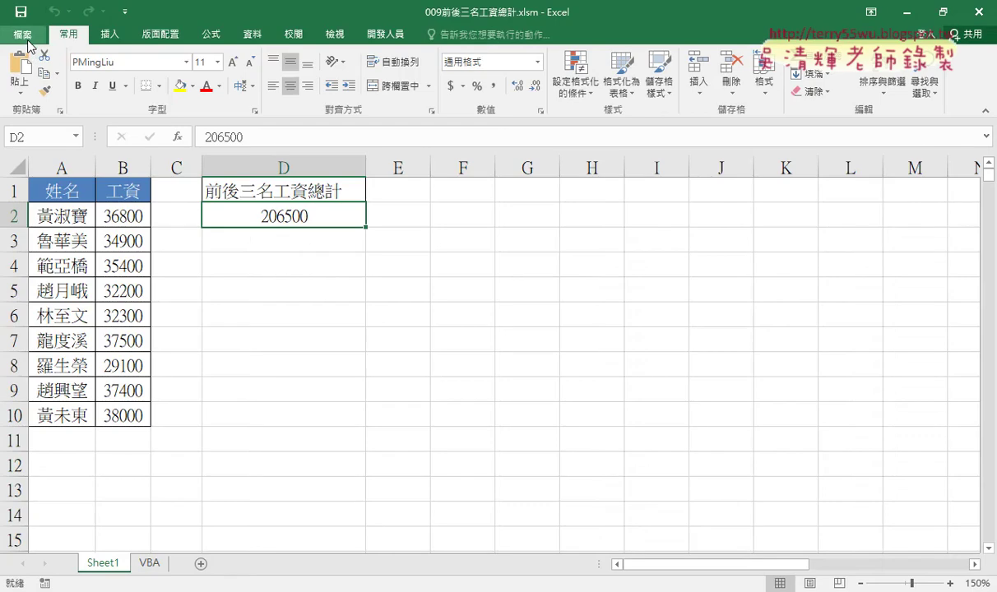
left_click_drag(293, 182, 292, 214)
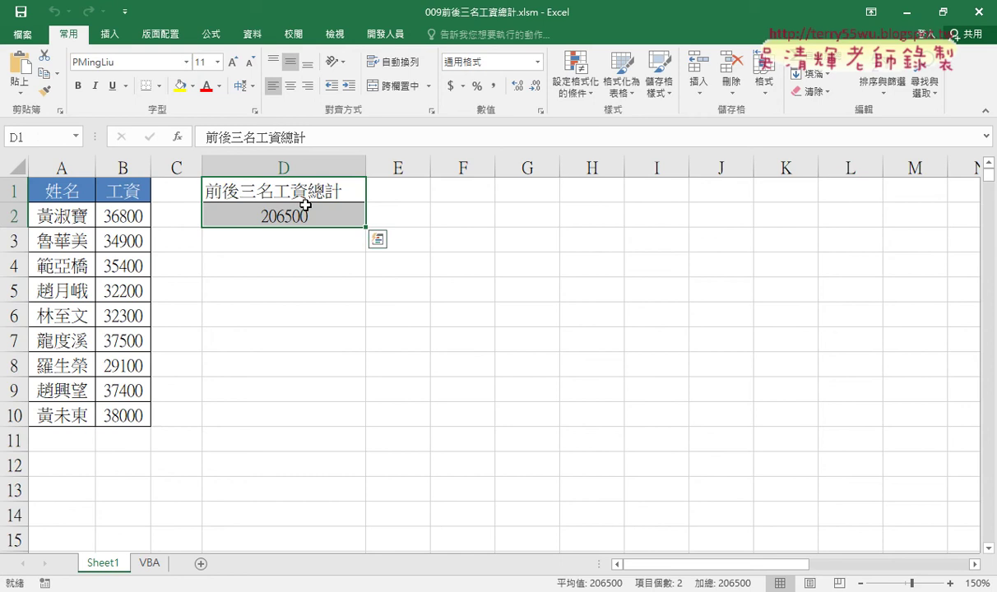
left_click(201, 564)
left_click_drag(149, 568, 230, 565)
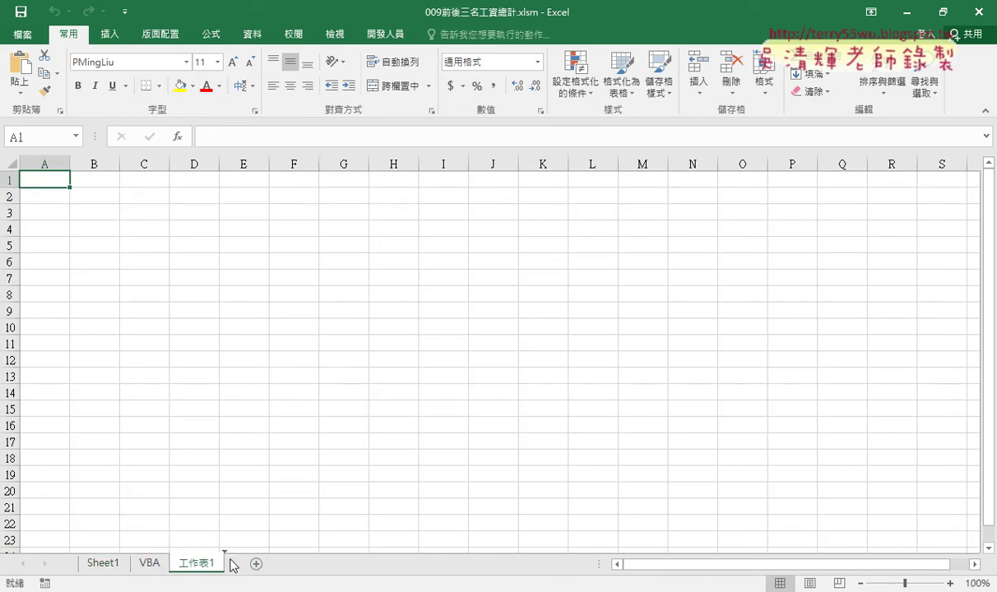
Copy the 前後三名工資總計 heading and 206500 from VBA D1:D2 into A1:A2 of 工作表1
left_click(151, 565)
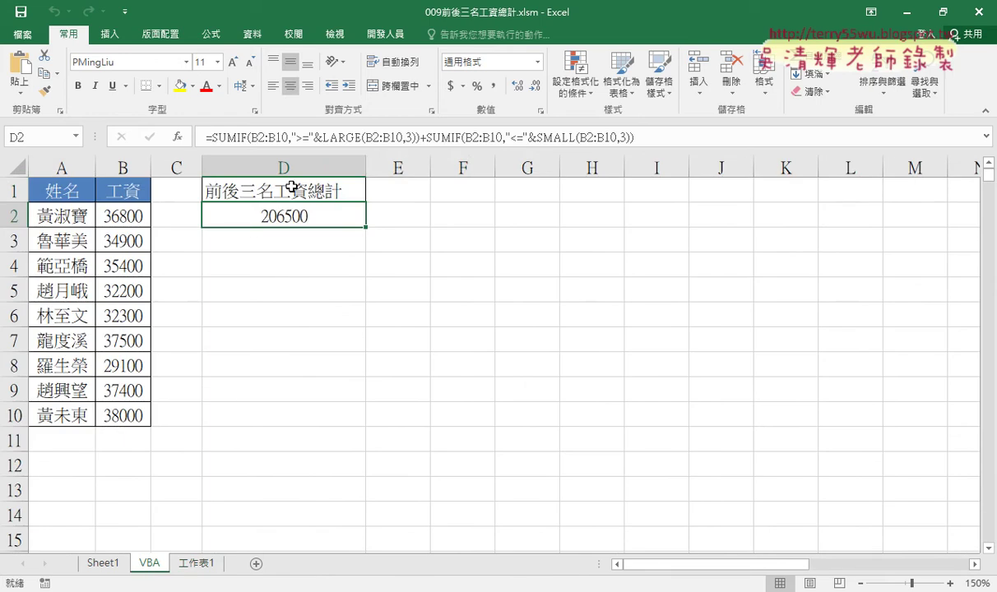
left_click_drag(292, 187, 290, 216)
right_click(325, 201)
left_click(345, 231)
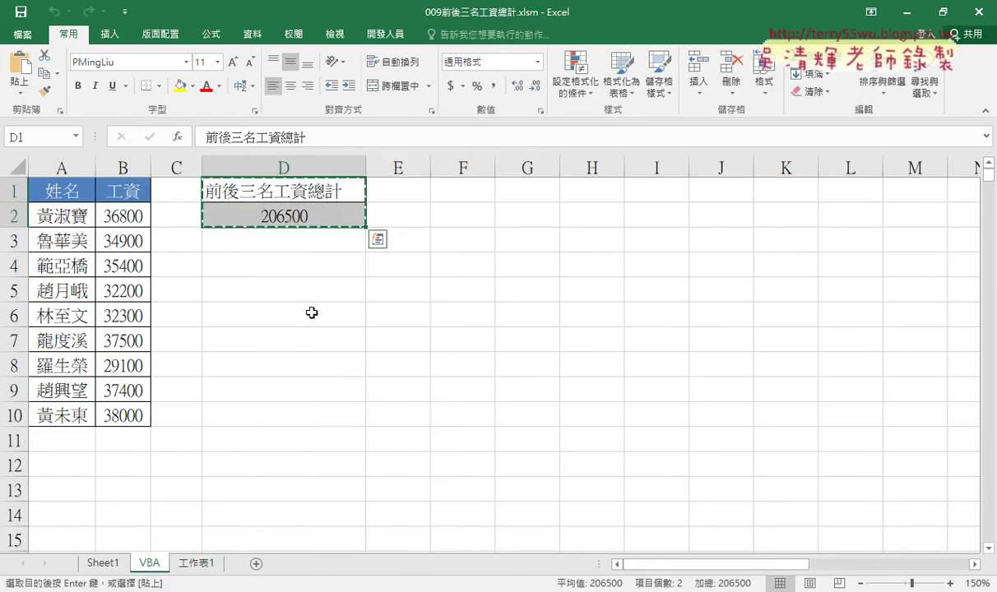
left_click(196, 563)
right_click(41, 179)
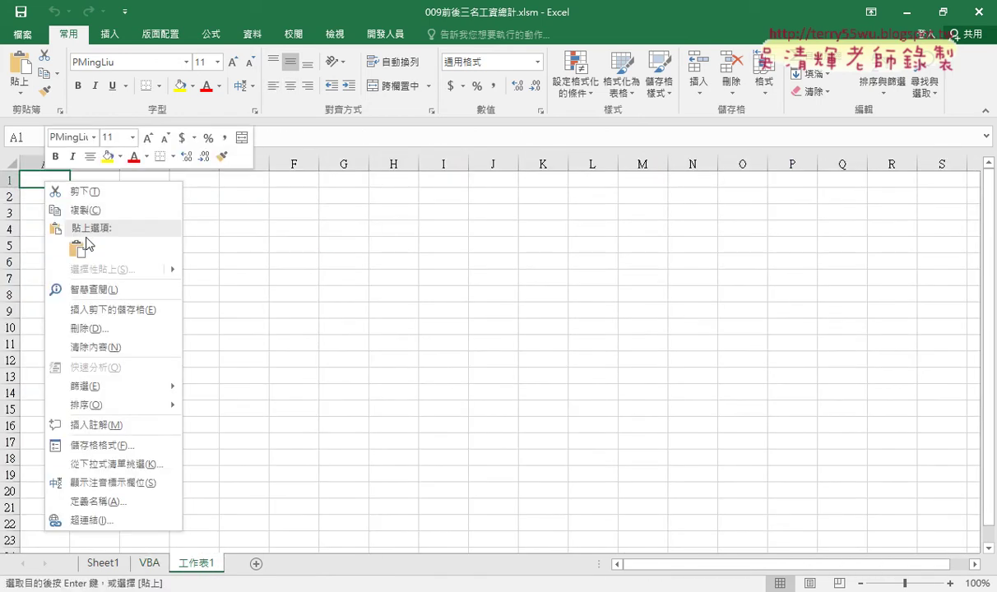
left_click(83, 246)
Widen column A on 工作表1 to fit the heading
double_click(69, 162)
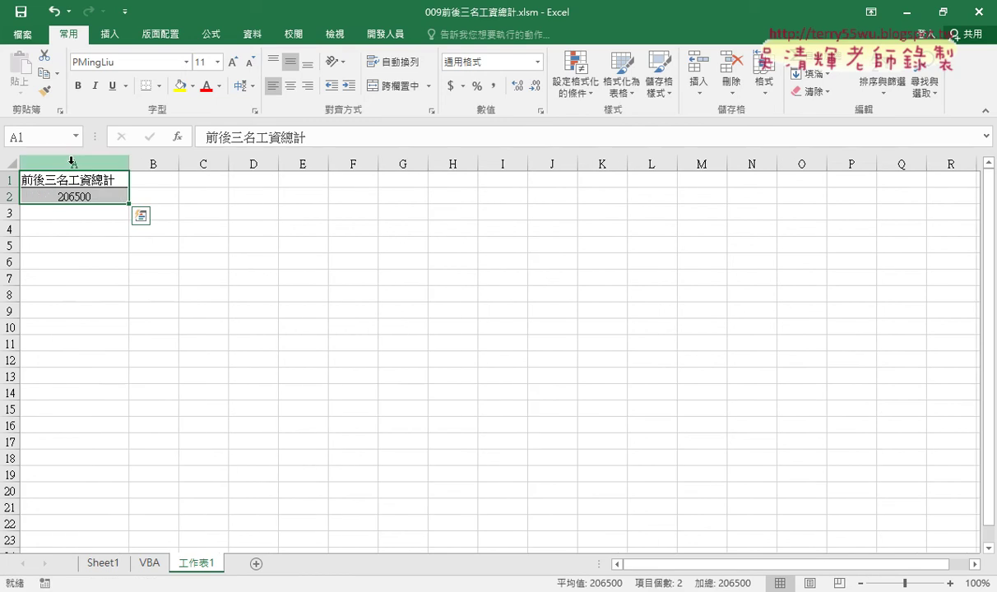
left_click_drag(129, 163, 173, 163)
left_click(339, 227)
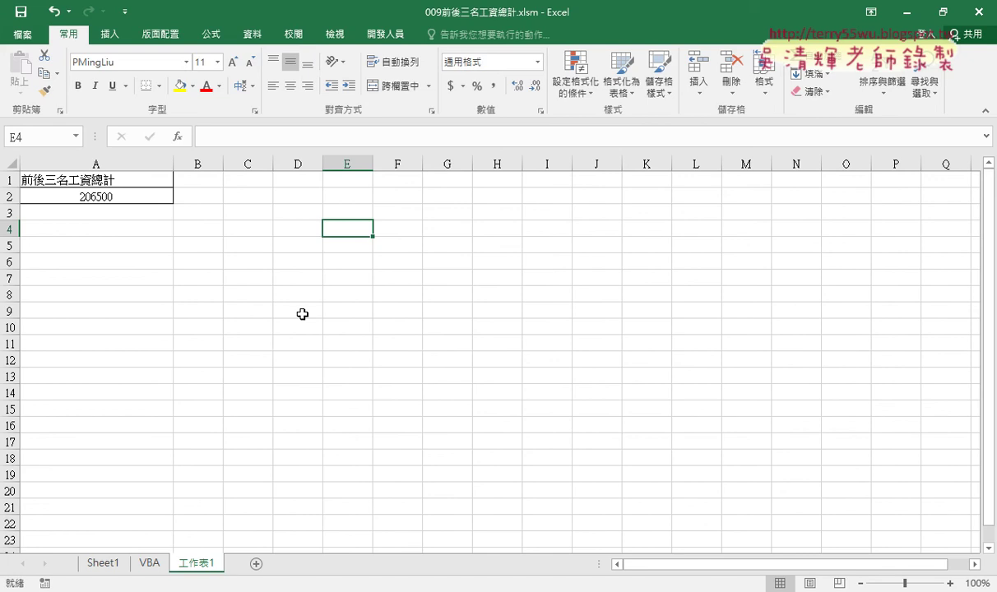
Delete the 206500 total from cell A2 on 工作表1
left_click(148, 563)
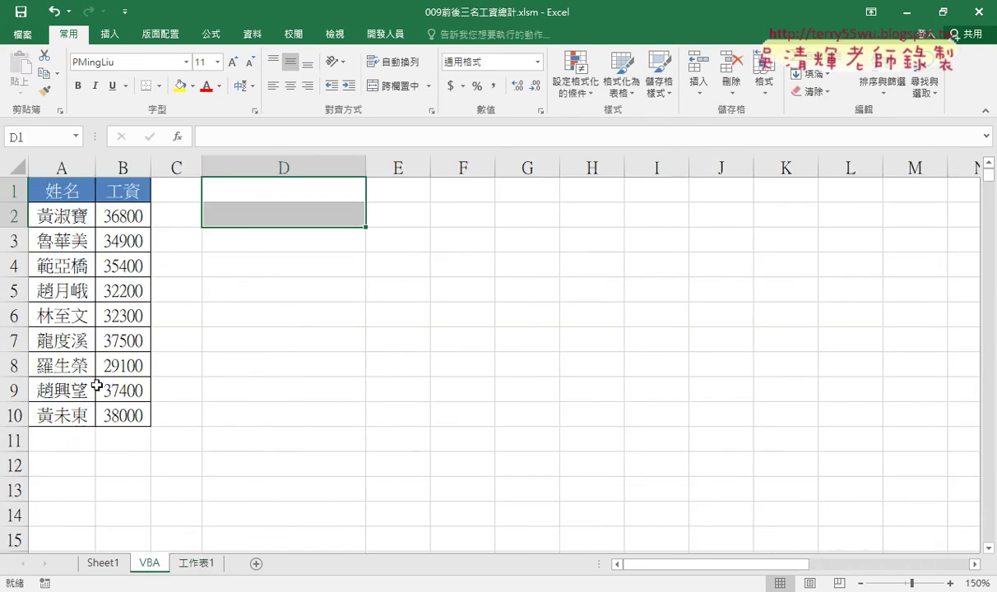
left_click(194, 563)
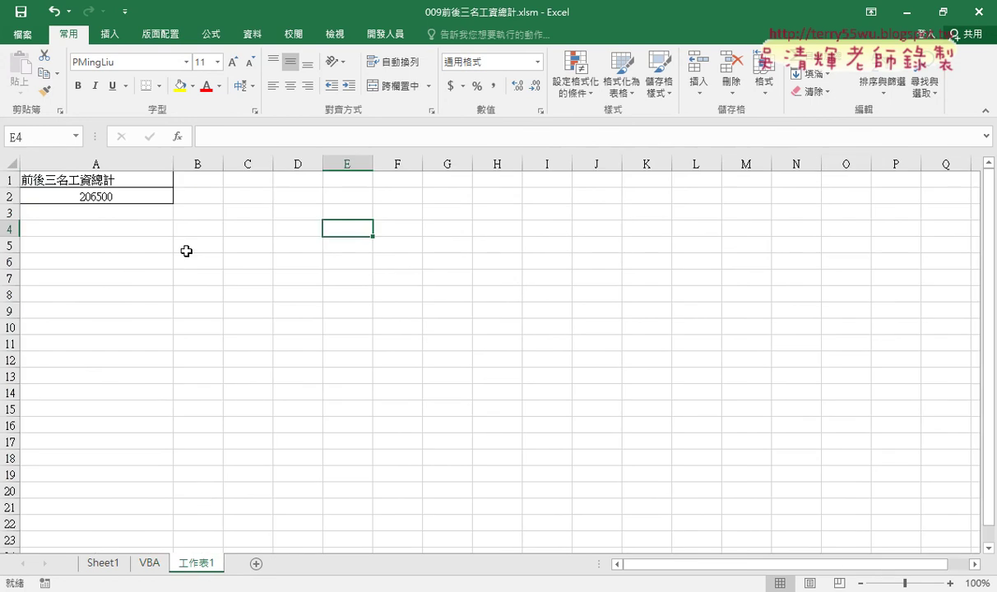
left_click(137, 196)
key("Delete")
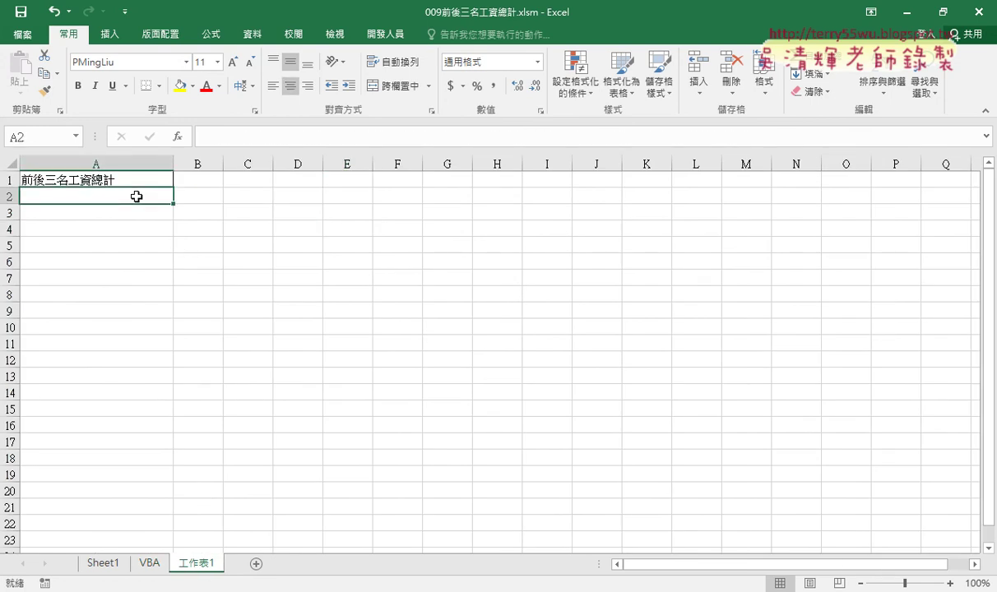
Compare against the VBA sheet and zoom 工作表1 in three steps for legibility
left_click(147, 562)
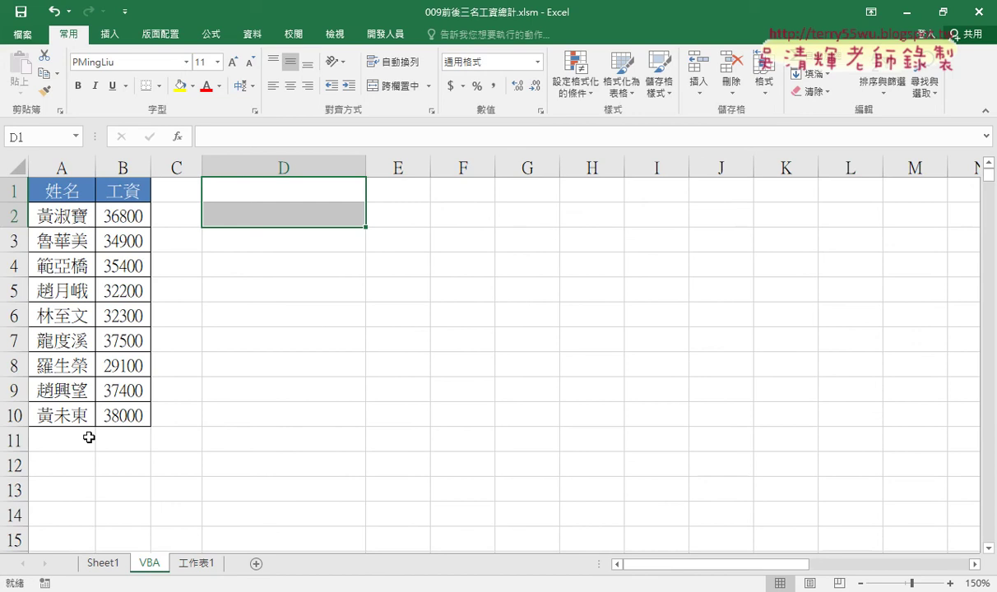
left_click(204, 564)
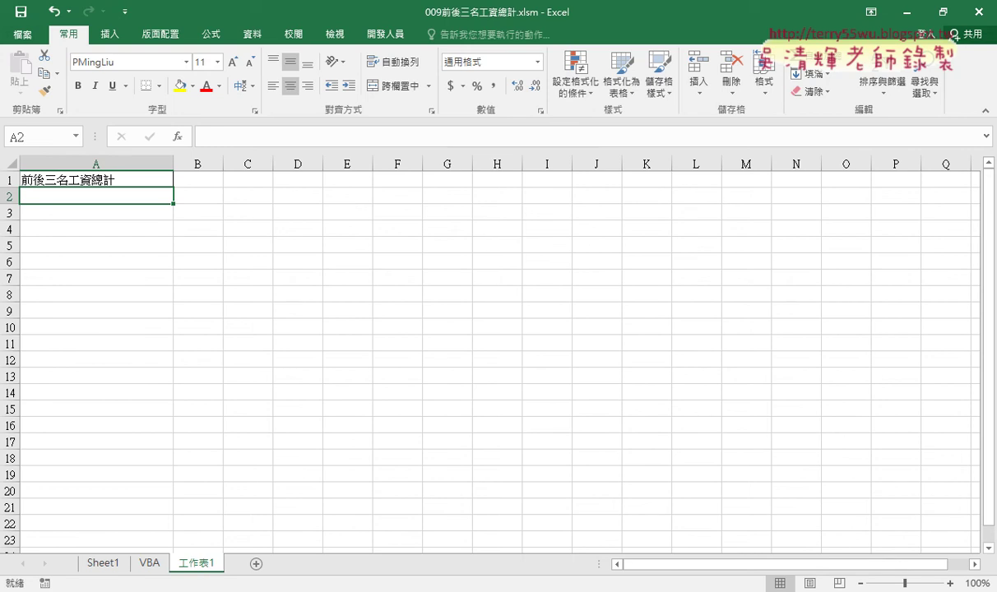
left_click(951, 584)
left_click(951, 583)
left_click(951, 584)
left_click(951, 584)
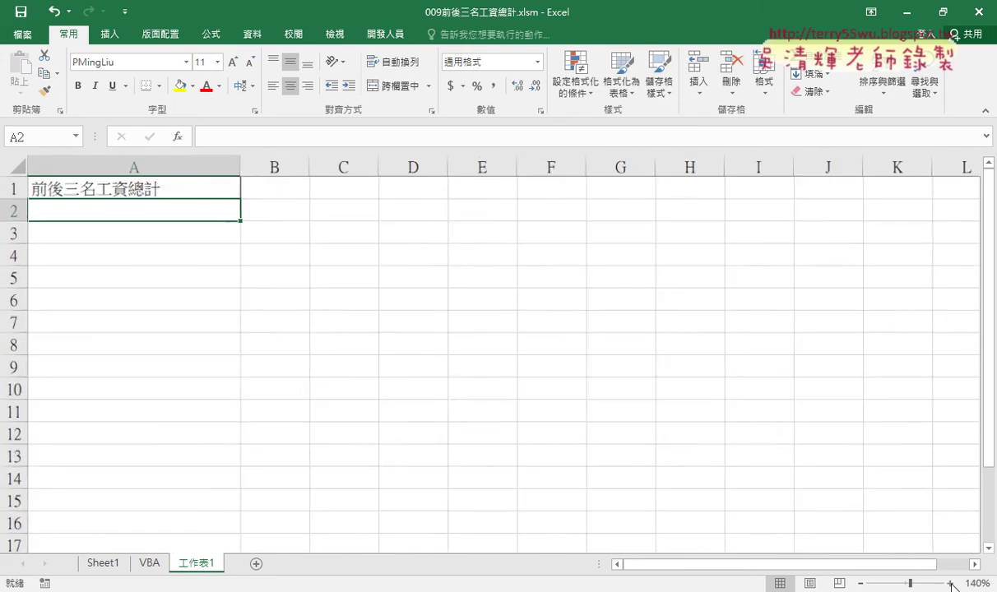
left_click(951, 584)
left_click(951, 583)
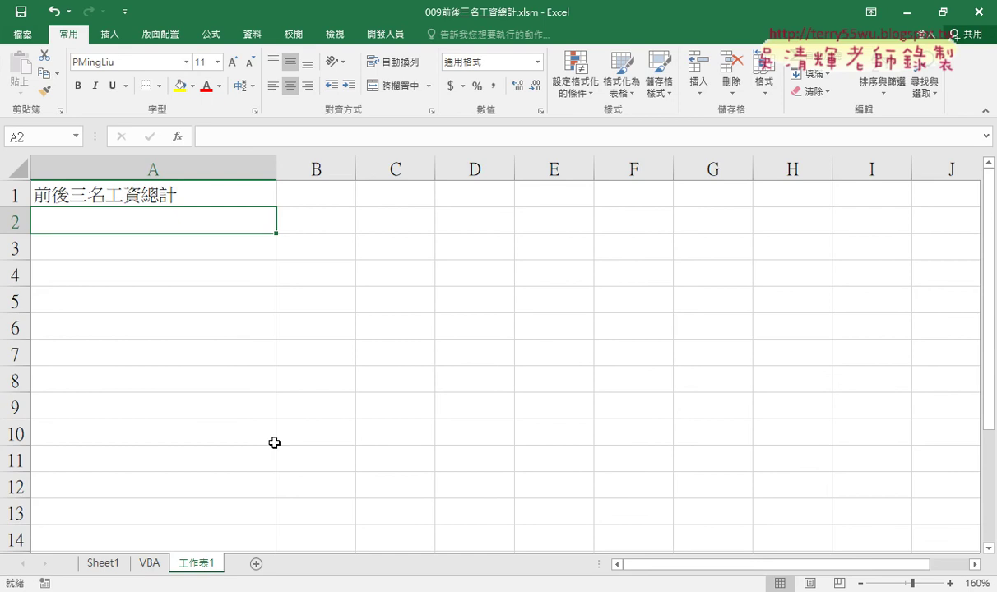
left_click(391, 34)
Open the 前後三名工資總計 macro in the VBA editor and move its window right
left_click(30, 70)
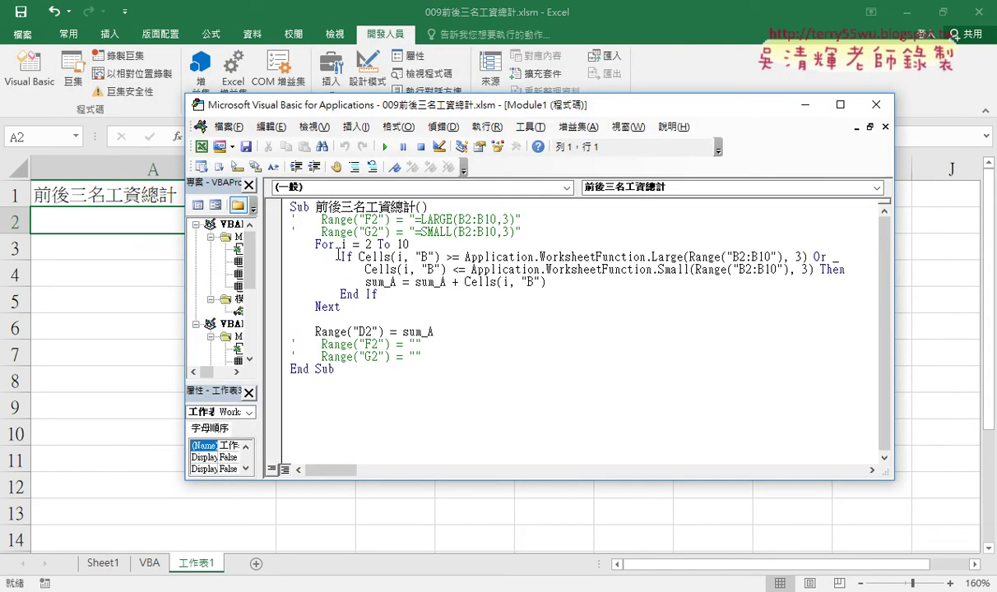
left_click(580, 283)
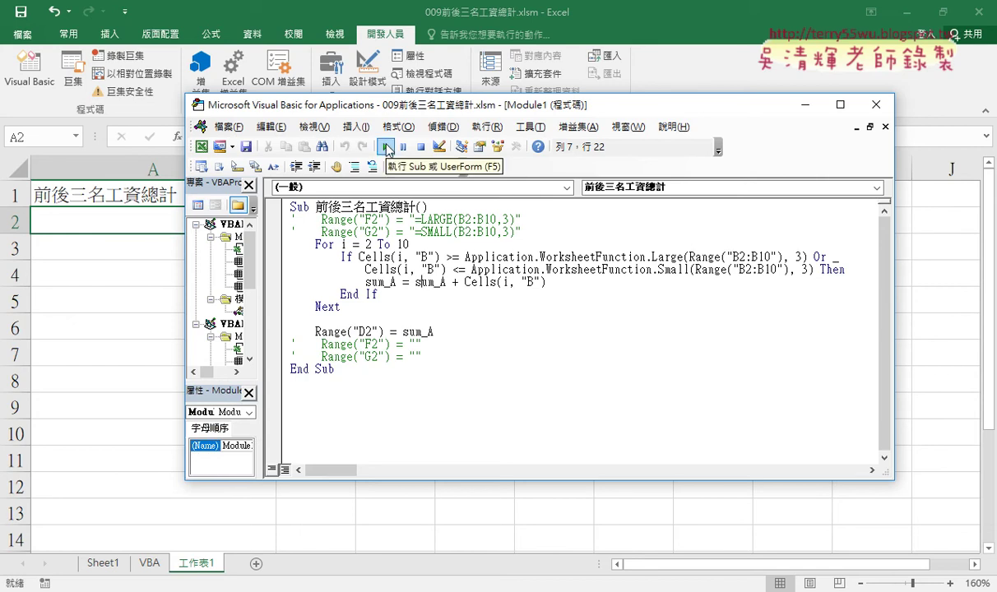
left_click_drag(359, 257, 440, 258)
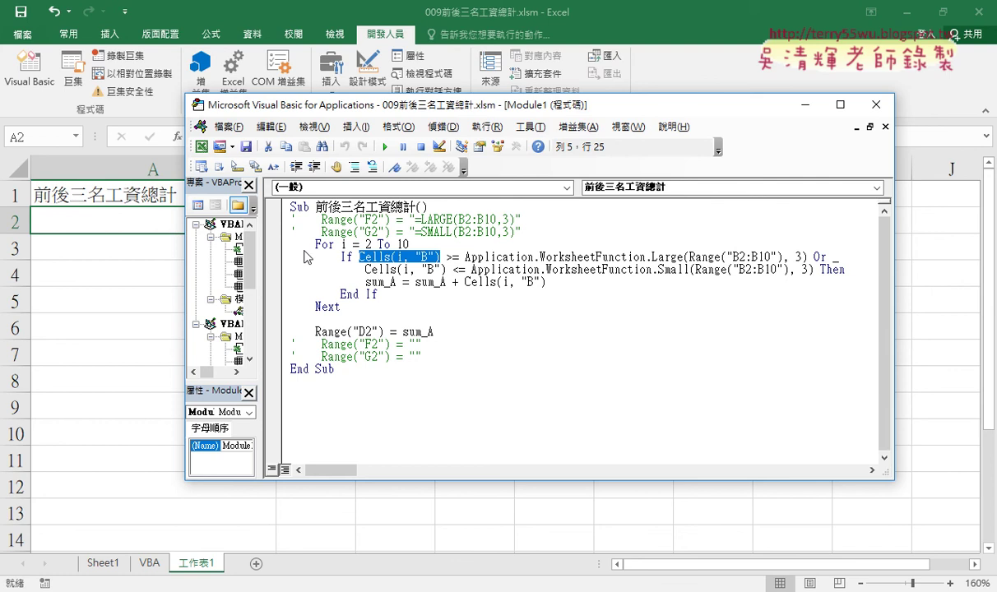
left_click_drag(272, 111, 378, 111)
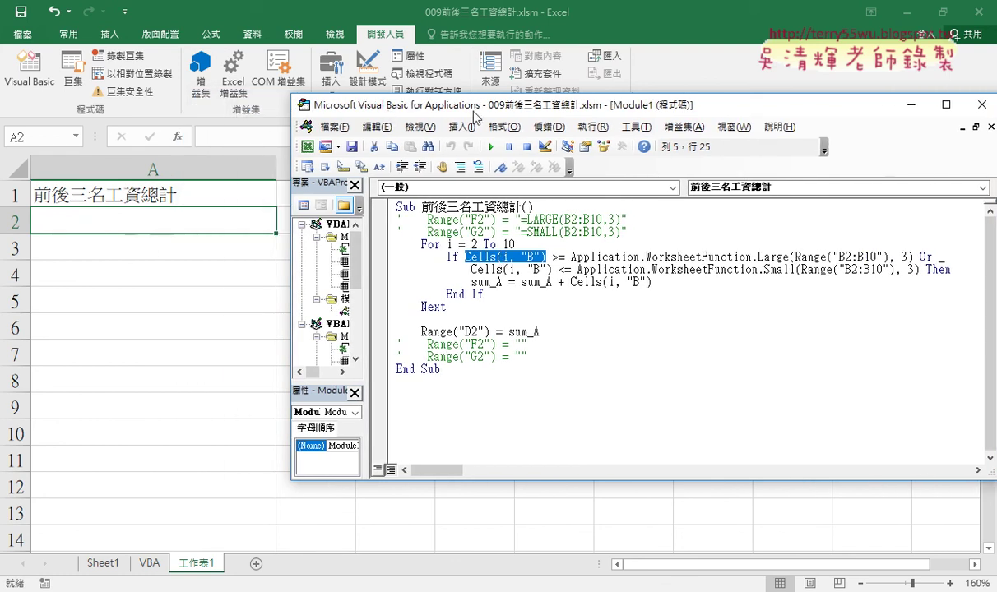
left_click_drag(453, 105, 579, 103)
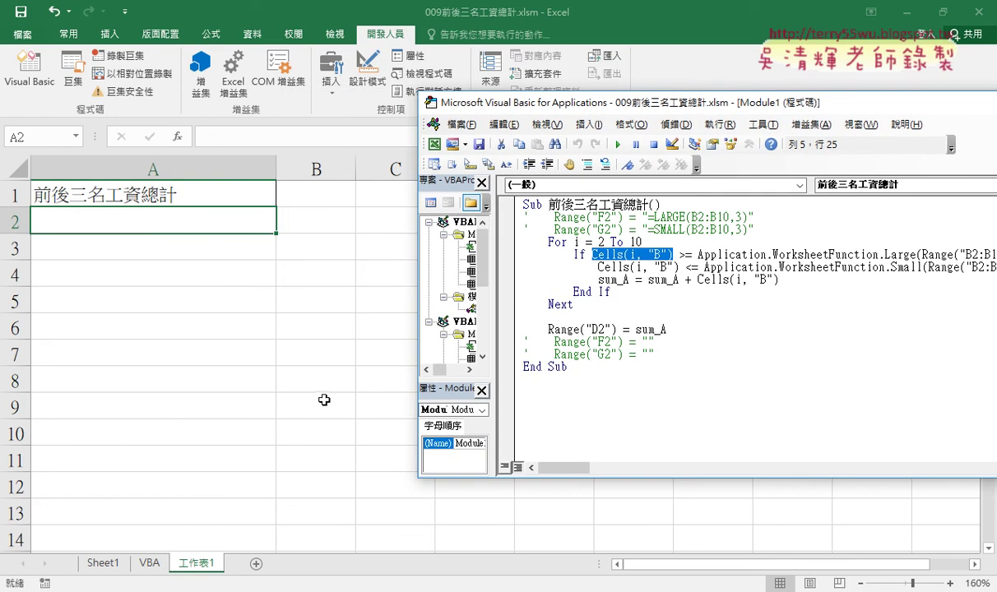
Run the macro and debug runtime error 1004 at the If line
left_click(674, 256)
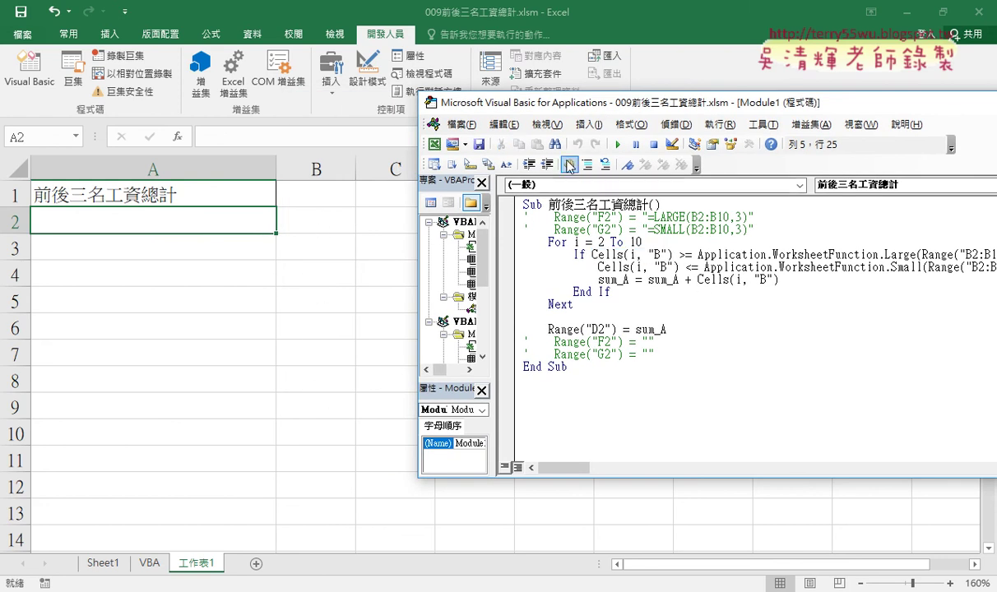
left_click(619, 146)
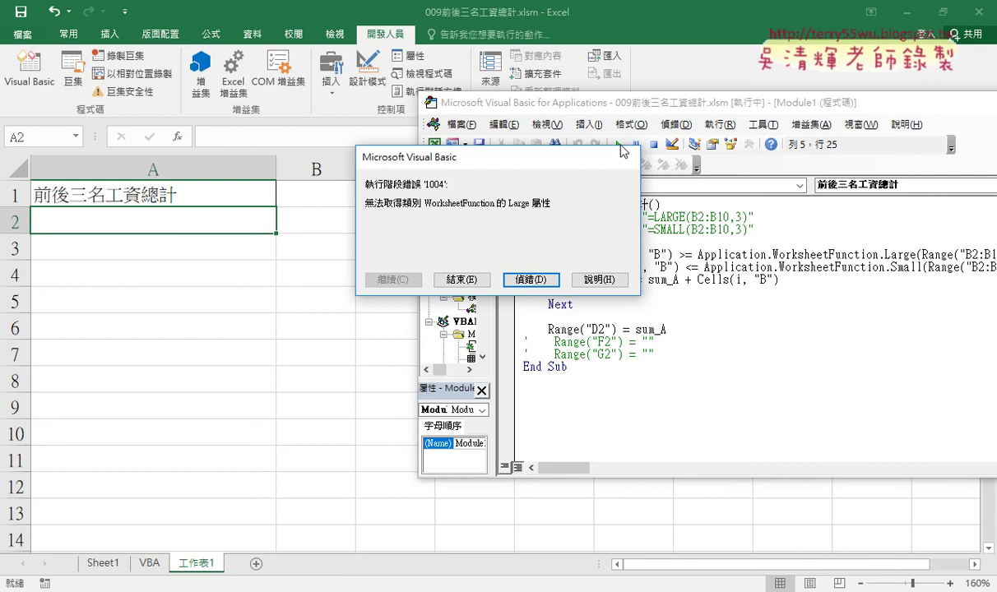
left_click(529, 278)
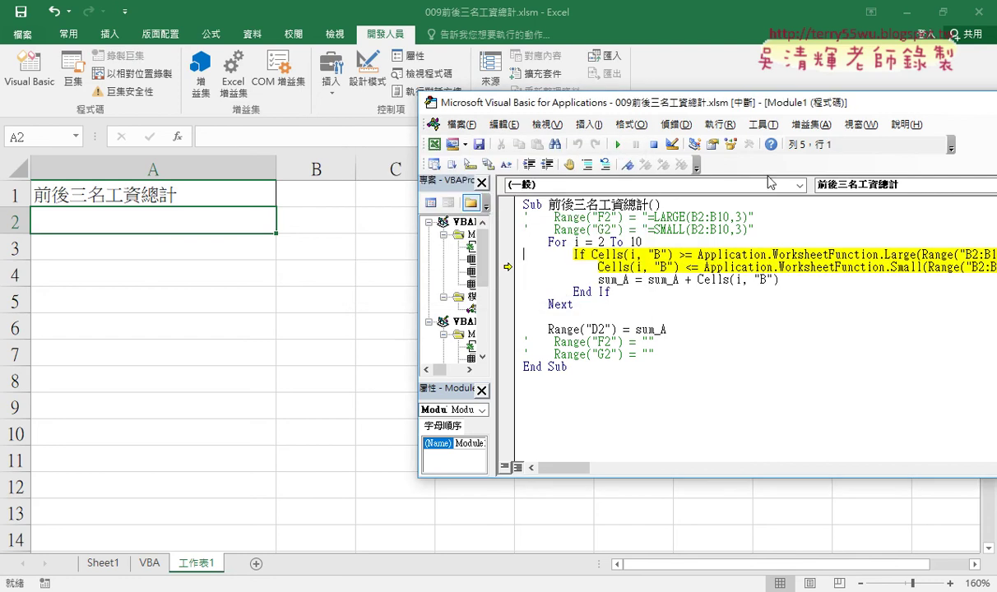
left_click_drag(776, 107, 652, 106)
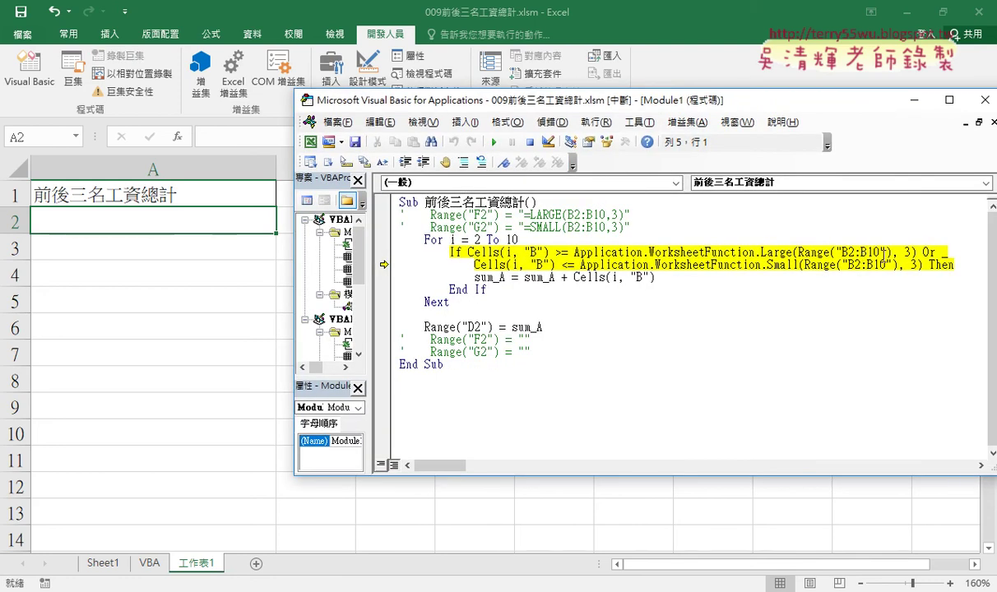
left_click_drag(797, 253, 892, 252)
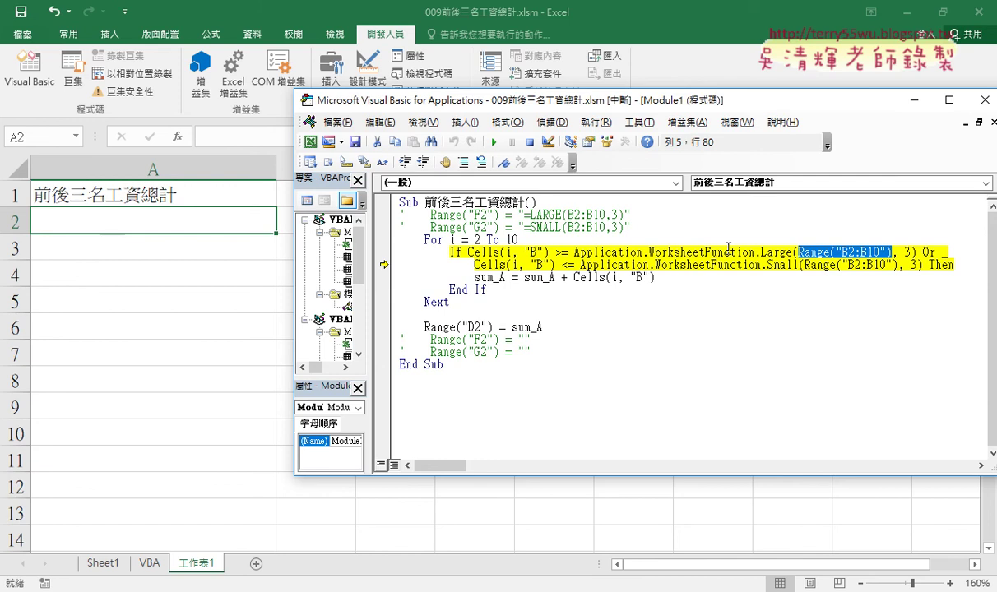
left_click_drag(549, 253, 469, 252)
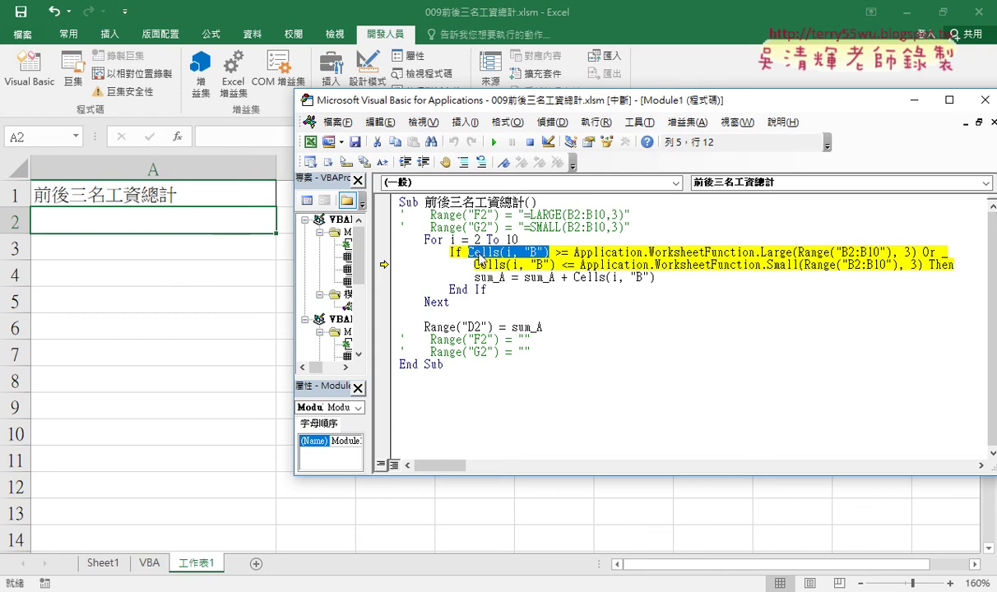
left_click(467, 252)
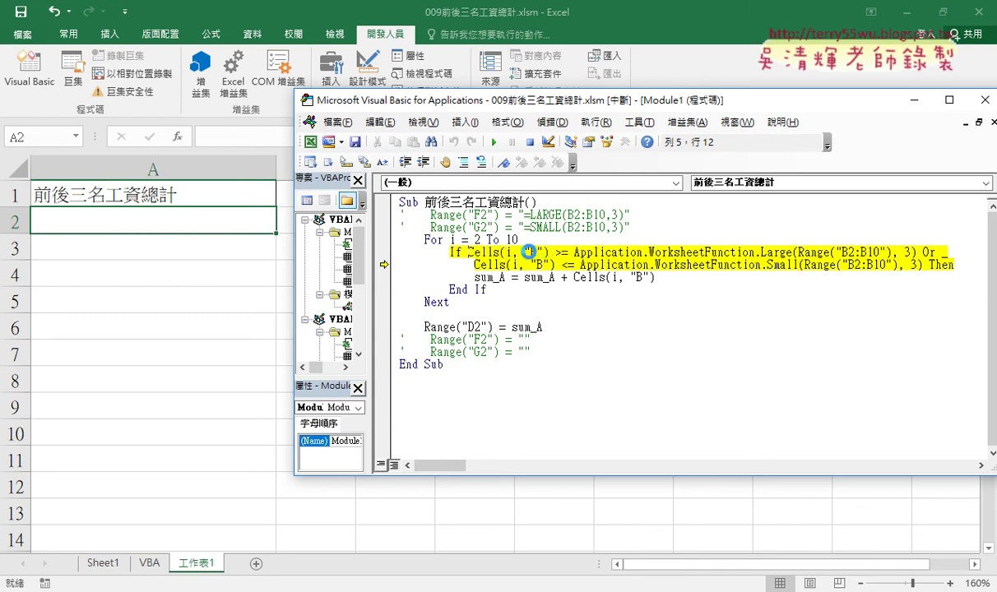
left_click(533, 257)
Reset the project and prefix Cells(i, "B") on the If line with Sheets(2)
left_click(436, 359)
type("s")
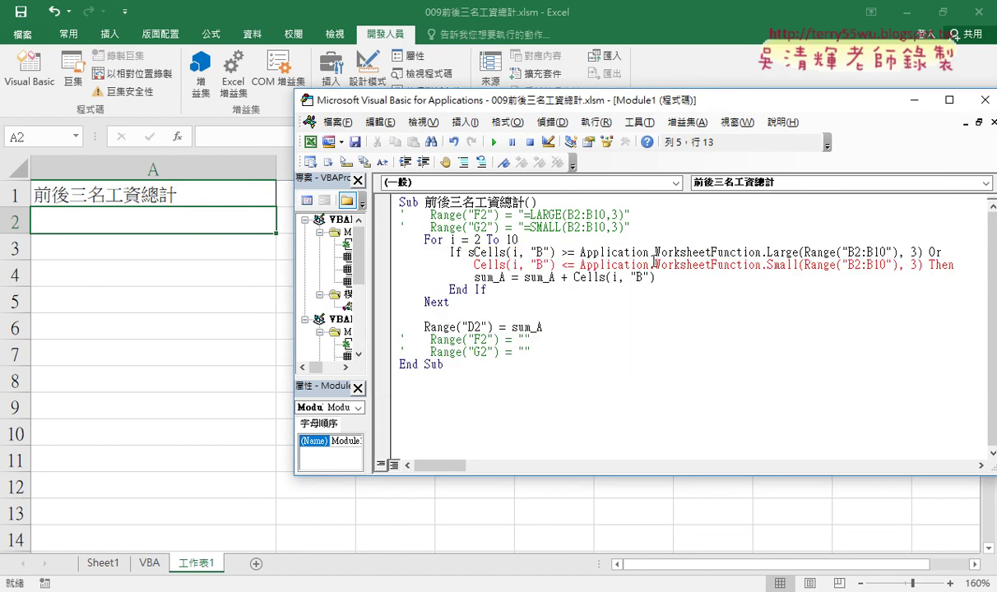
key("ctrl+z")
type("s")
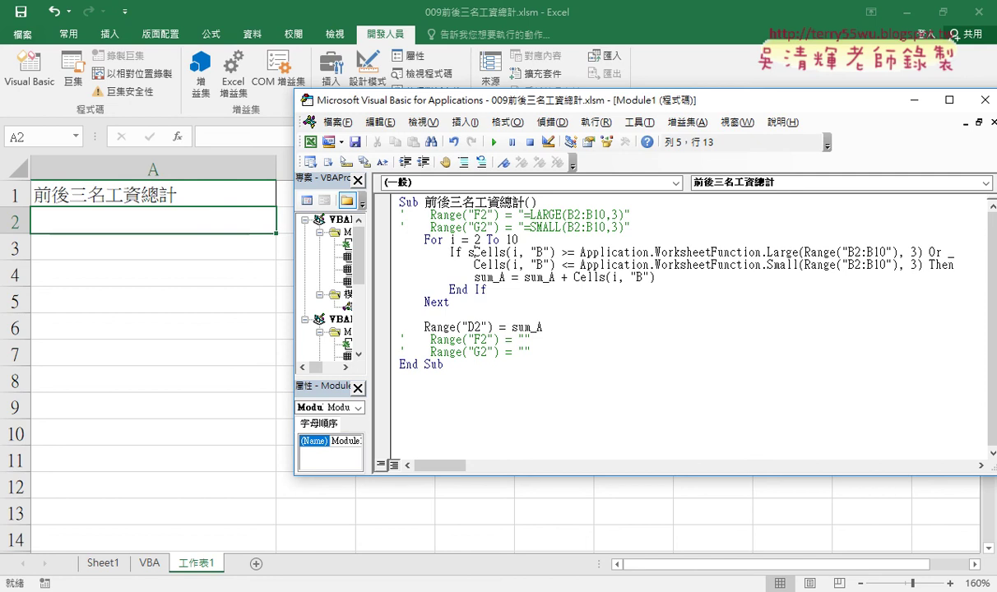
type("he")
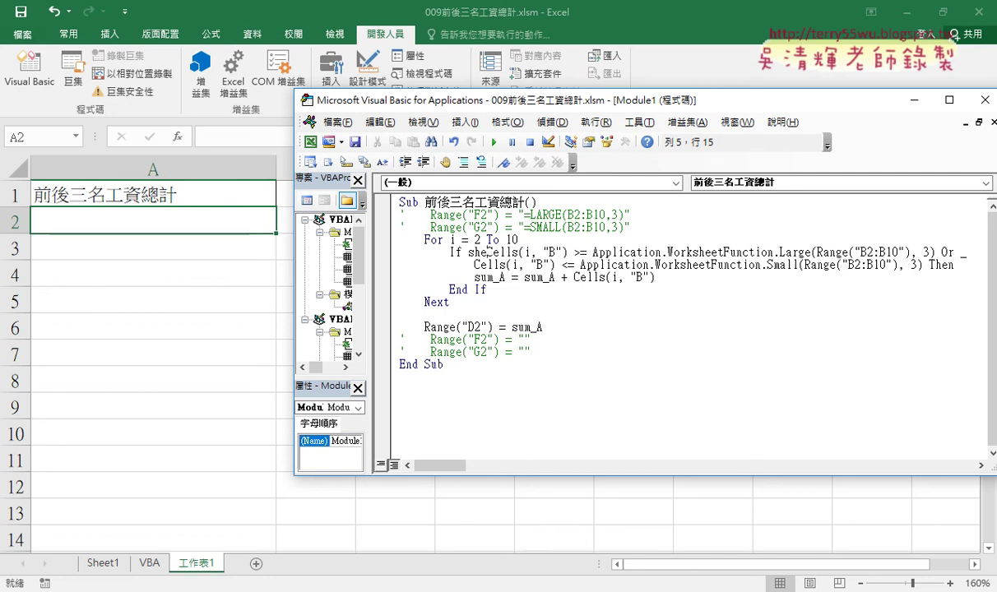
type("et")
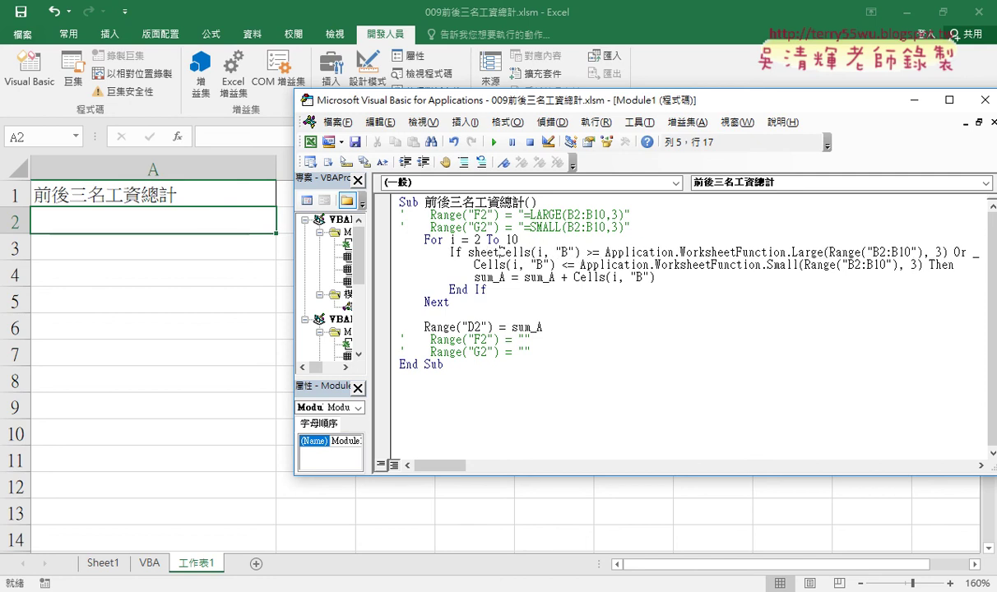
type("s")
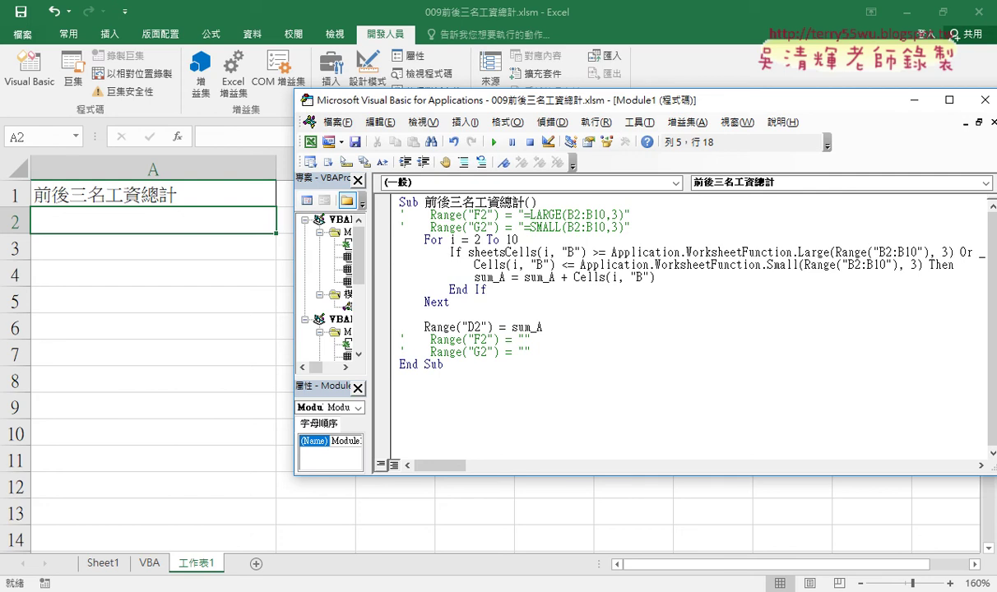
type("()")
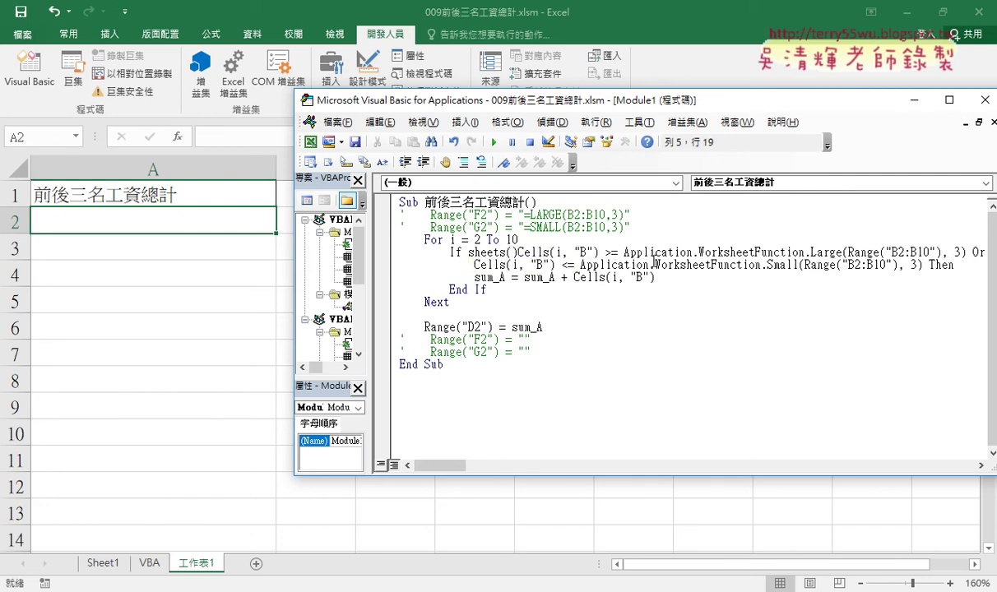
type("2")
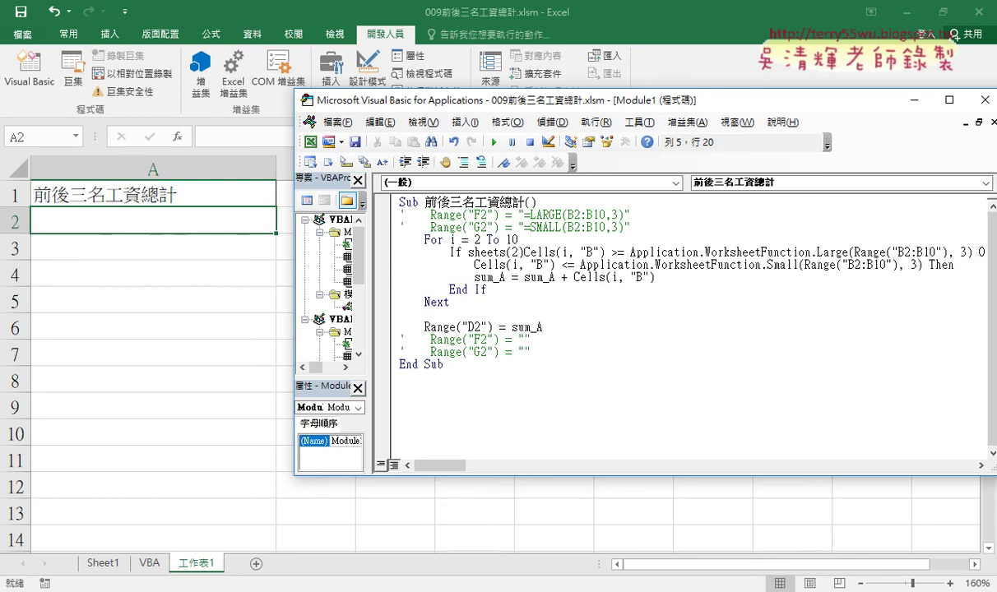
type(".")
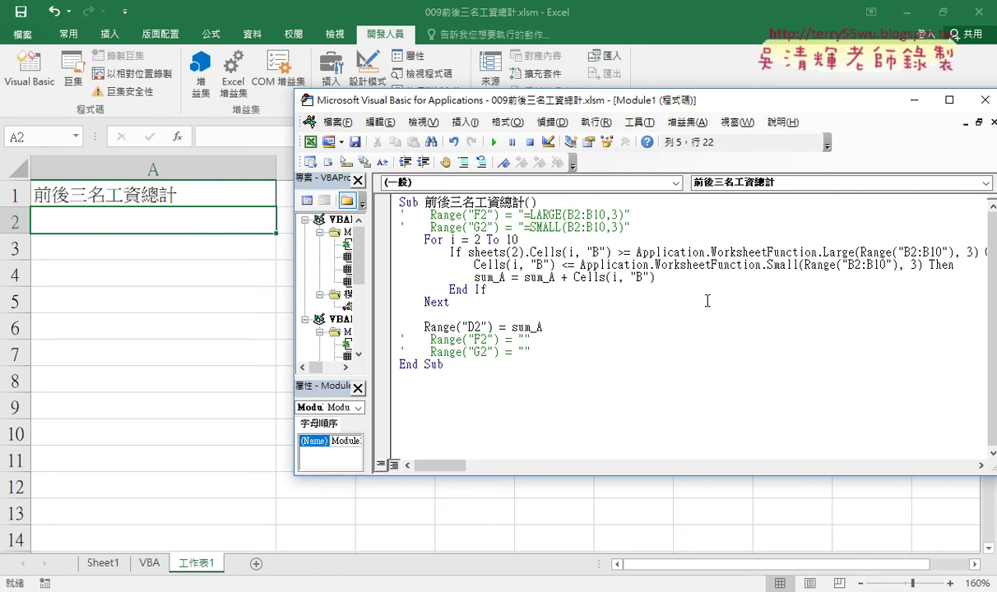
left_click(671, 285)
left_click(531, 255)
left_click_drag(530, 253, 469, 252)
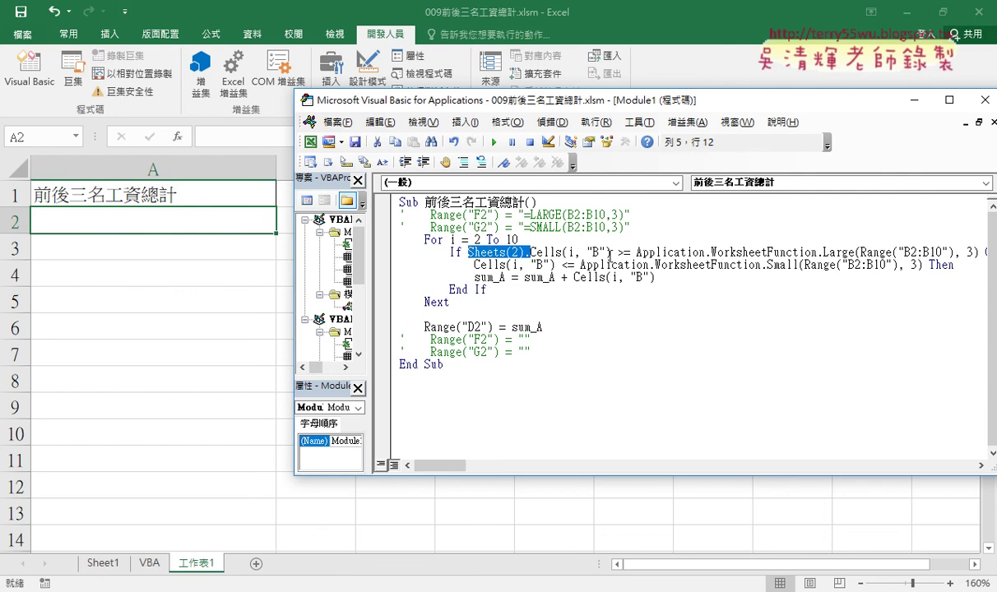
left_click_drag(610, 253, 532, 253)
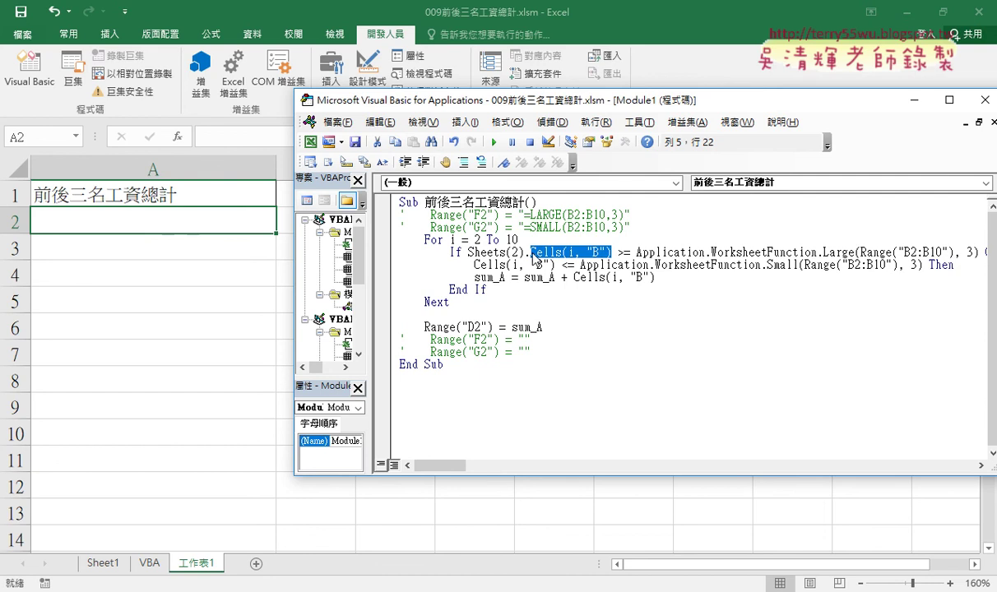
Check the salaries in B2:B10 on the VBA sheet, then return to the code
left_click(148, 562)
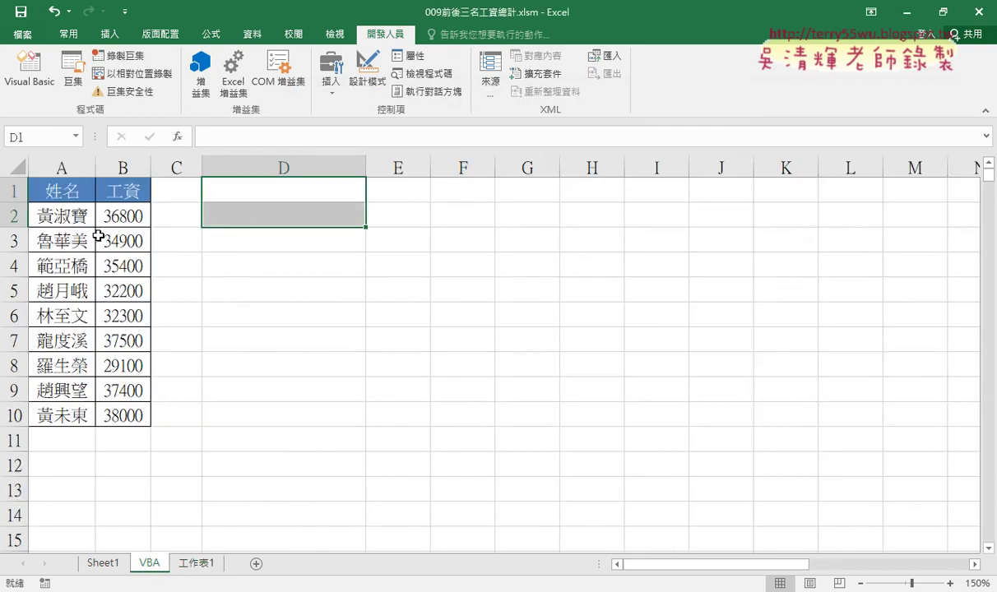
left_click_drag(119, 217, 123, 414)
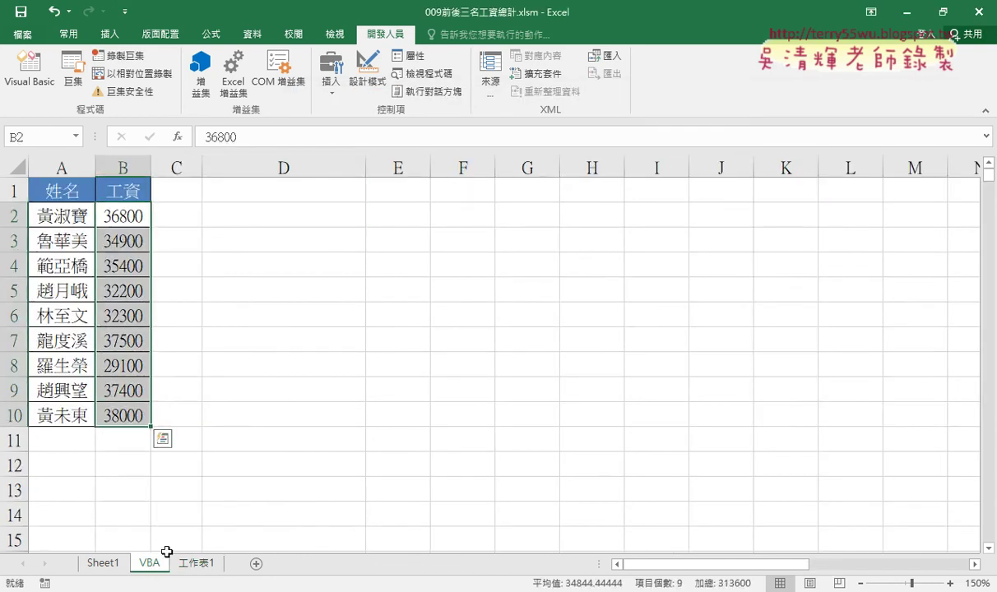
left_click(196, 563)
left_click(53, 83)
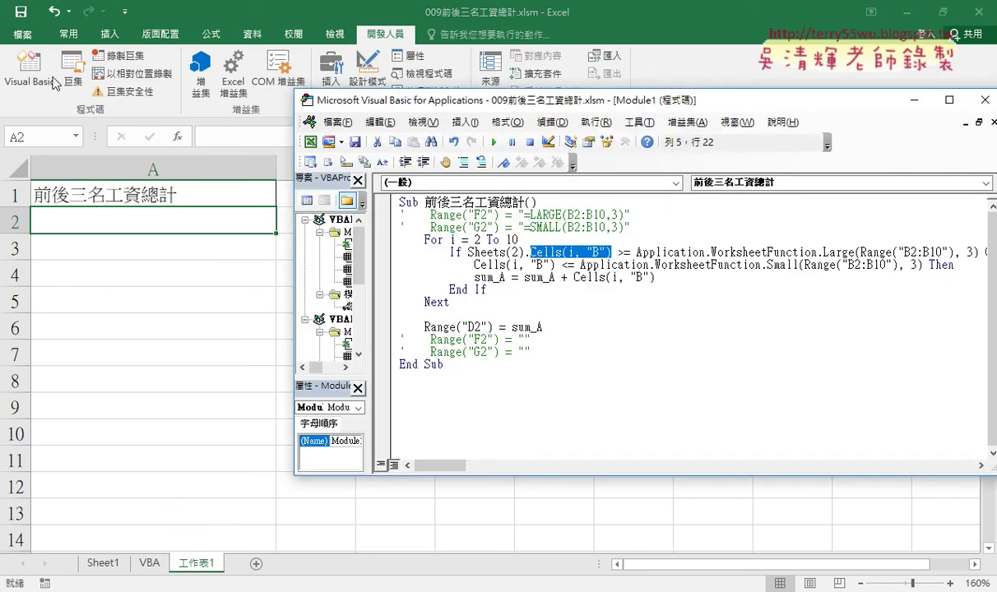
Change Sheets(2) to Sheets("VBA") and reposition and widen the code editor
double_click(515, 251)
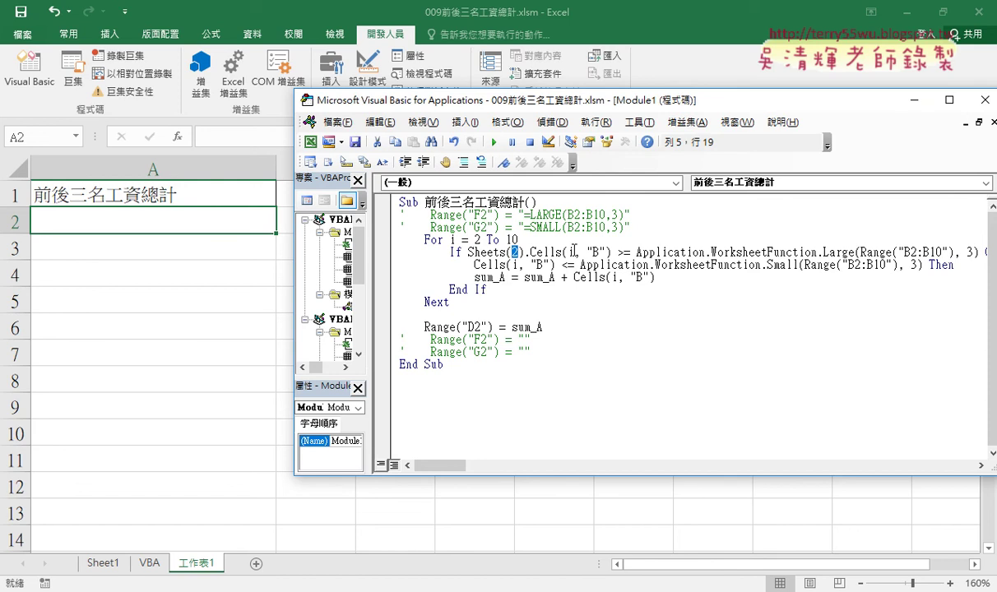
type("\"\"")
left_click(517, 252)
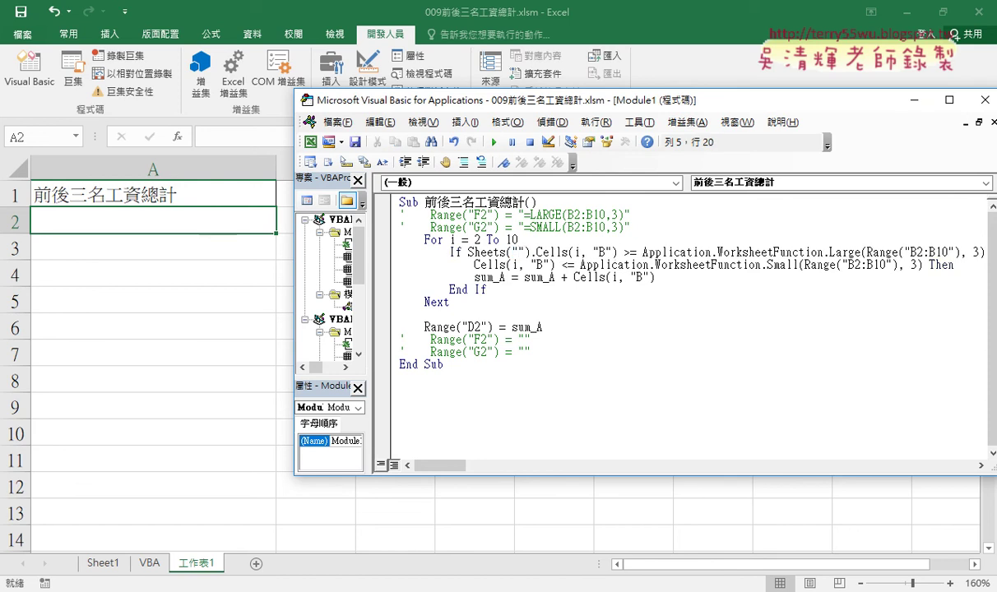
type("VB")
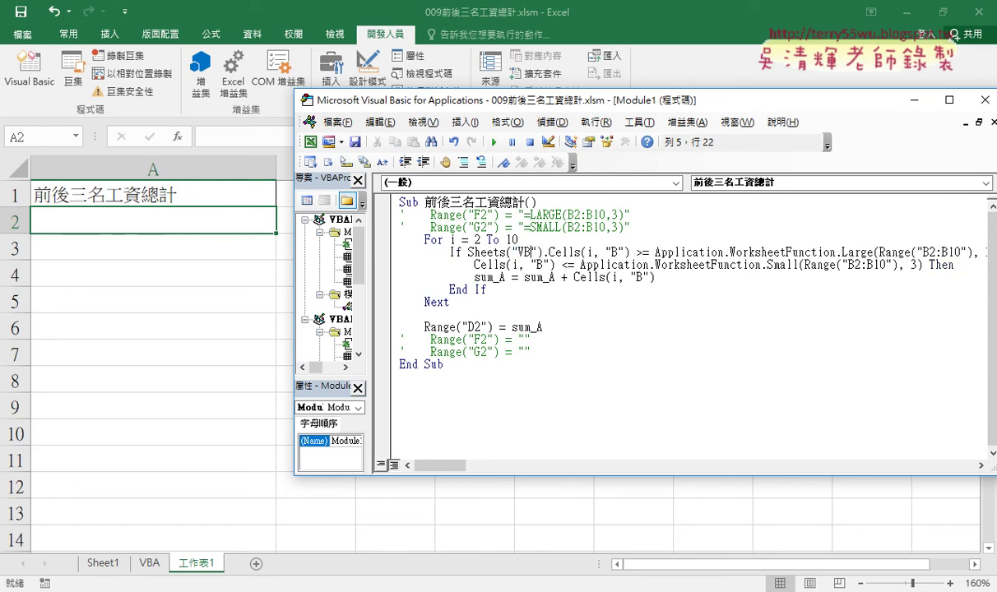
type("A")
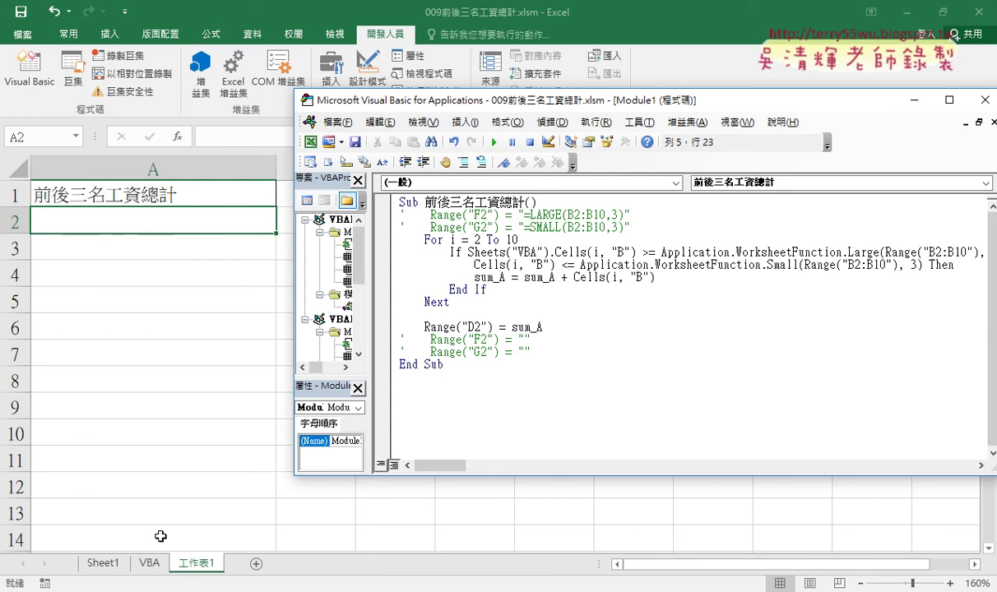
left_click_drag(543, 252, 512, 252)
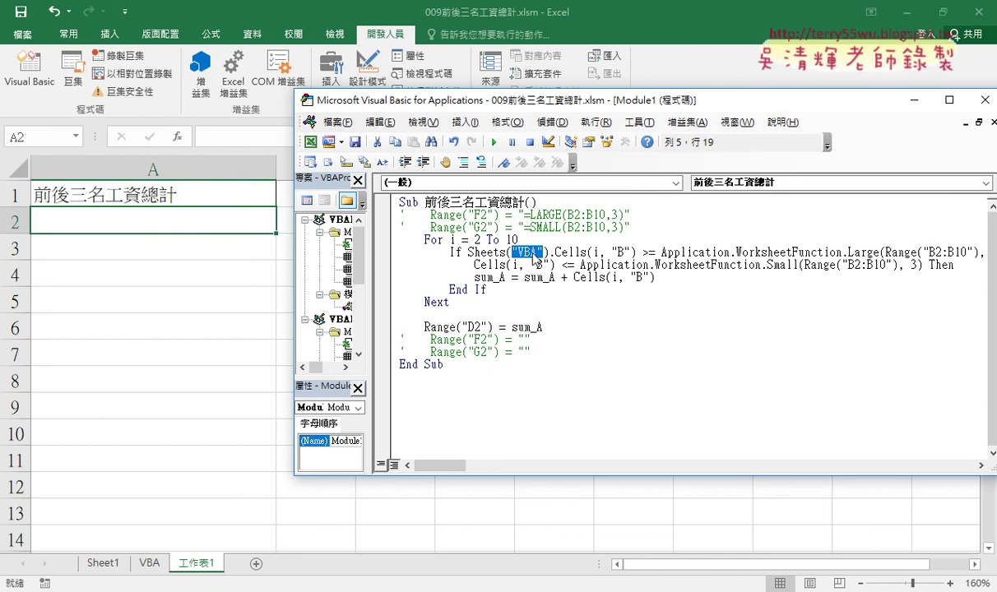
left_click_drag(630, 102, 556, 81)
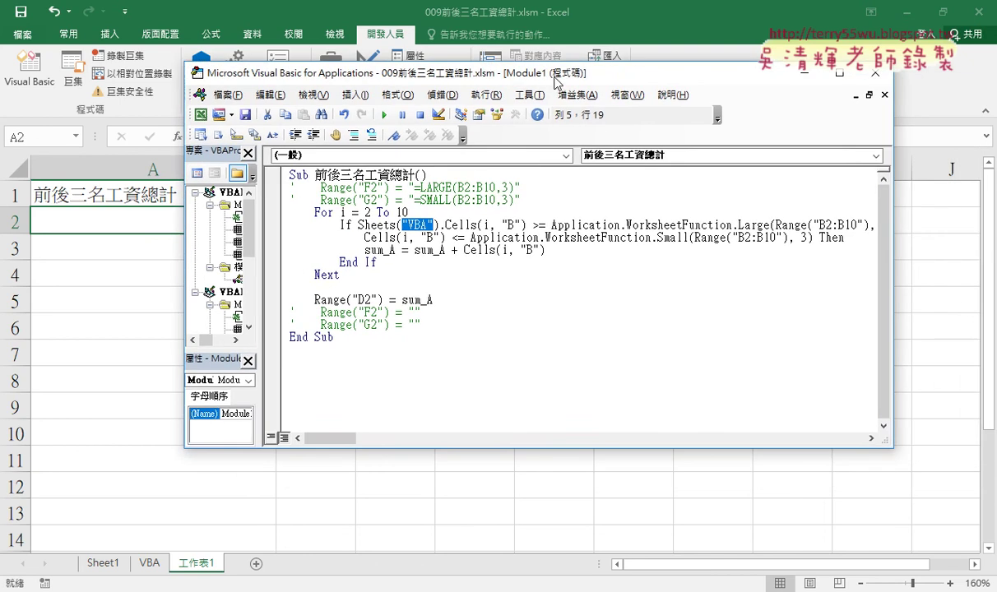
left_click_drag(895, 247, 966, 250)
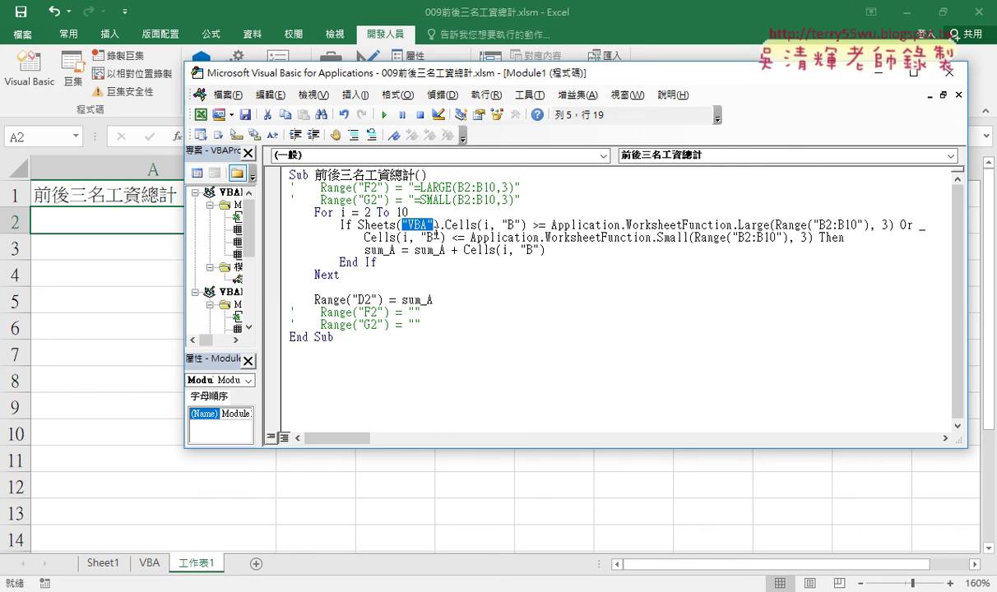
left_click_drag(445, 225, 358, 224)
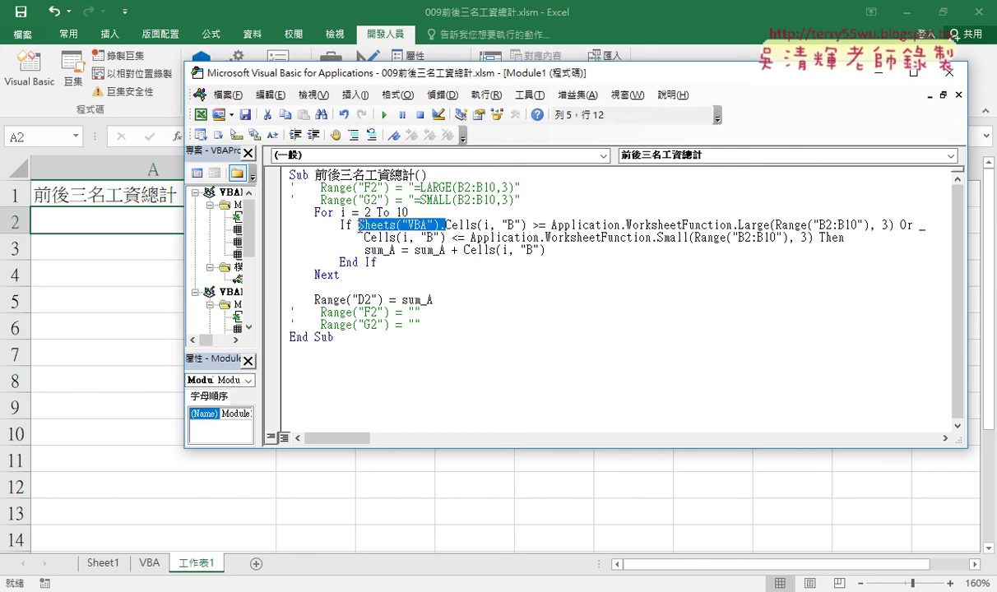
Copy Sheets("VBA"). and paste it before Range in Large( and before Cells on line 6
right_click(395, 222)
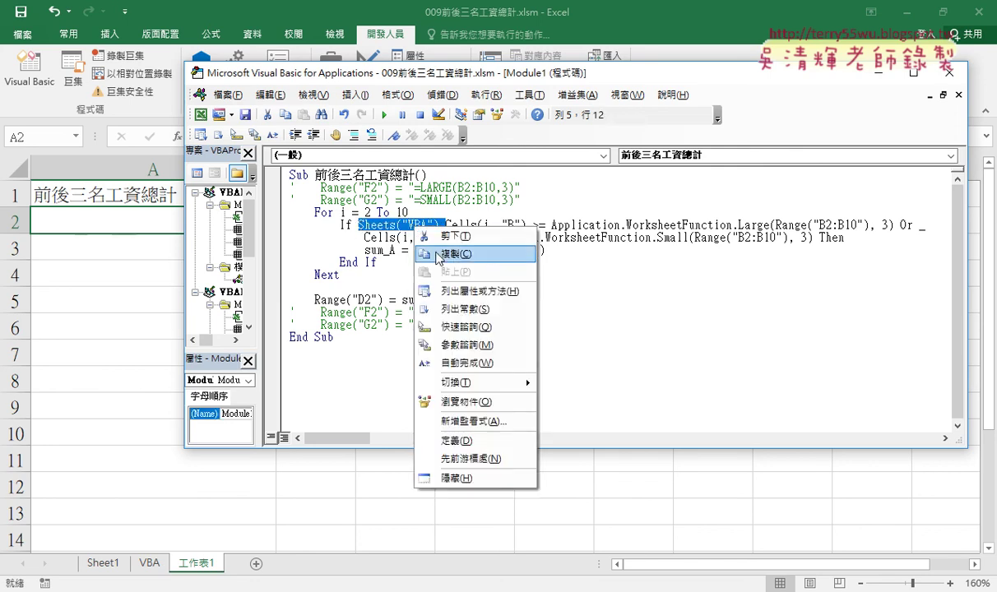
left_click(437, 255)
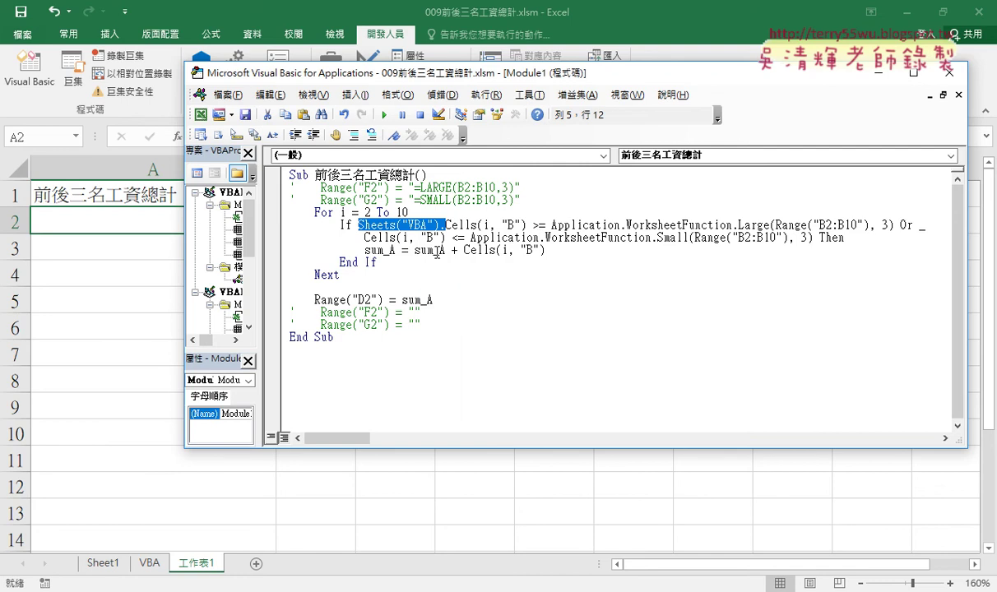
left_click(778, 224)
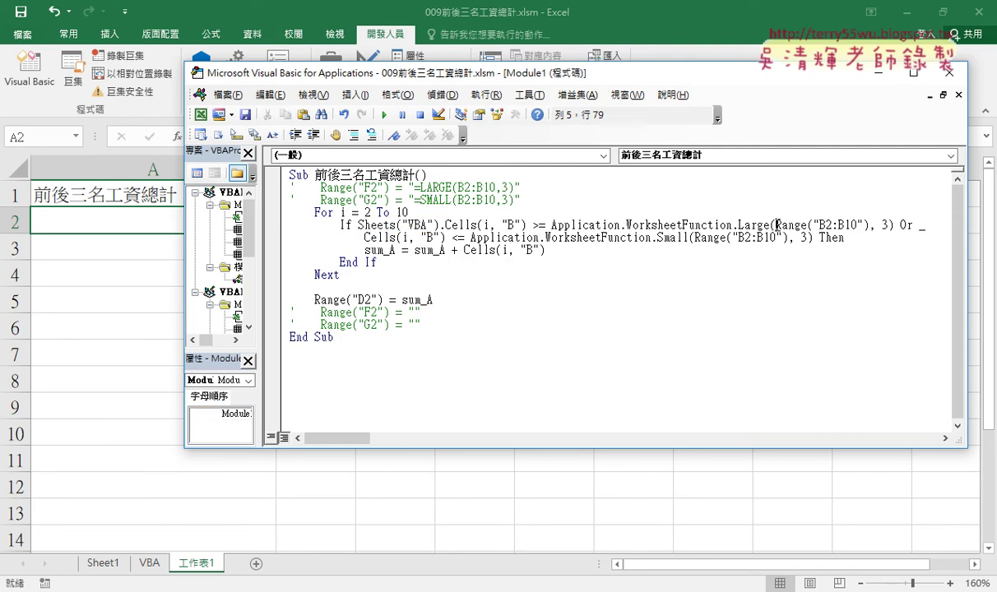
right_click(777, 224)
left_click(800, 272)
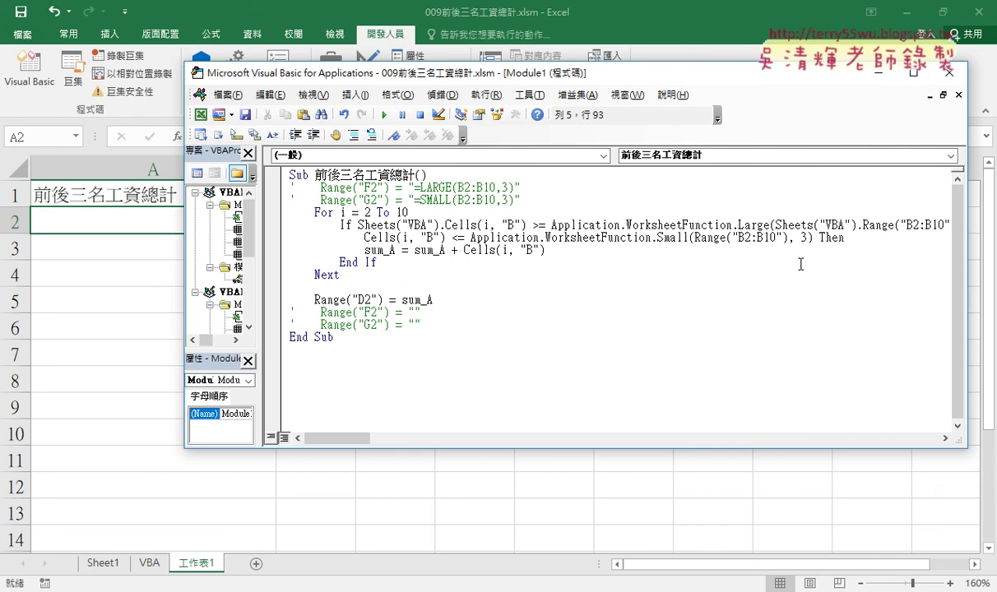
left_click(364, 237)
right_click(365, 238)
left_click(398, 277)
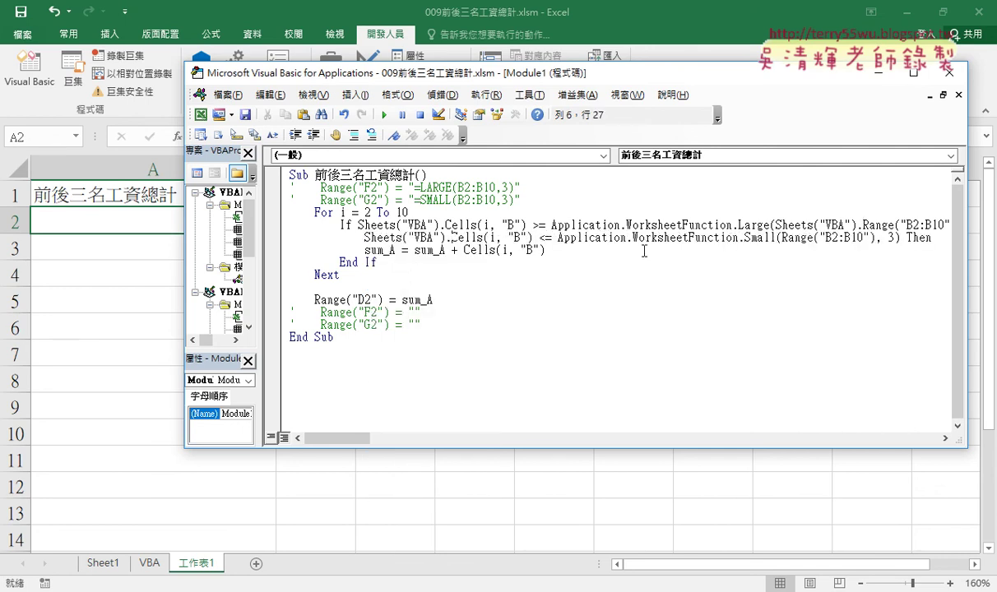
Paste Sheets("VBA"). before Range in Small( and before Cells on the sum_A line
left_click(781, 238)
right_click(781, 238)
left_click(815, 277)
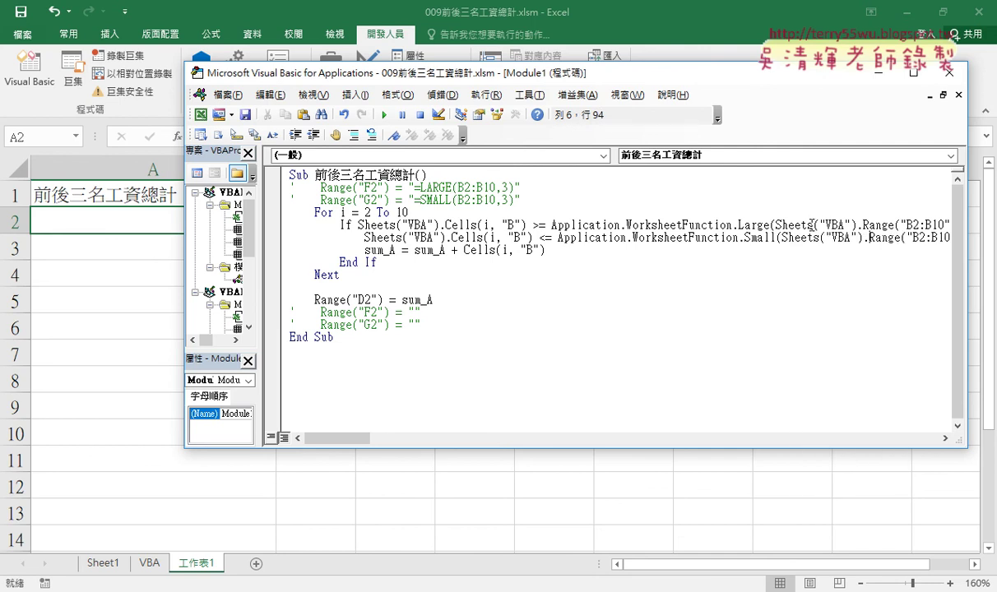
left_click(463, 249)
right_click(444, 232)
left_click(485, 364)
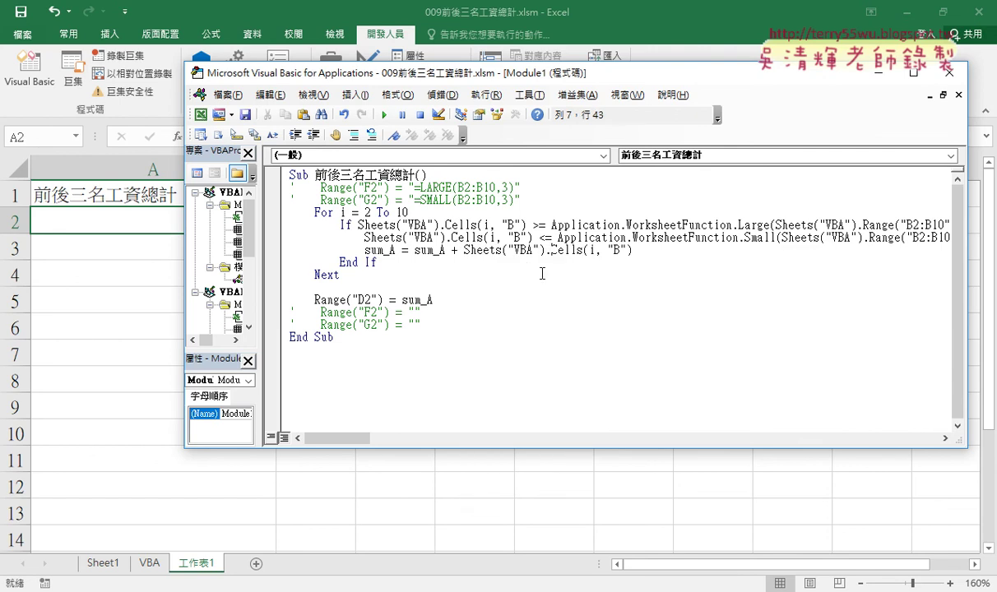
left_click_drag(633, 250, 550, 250)
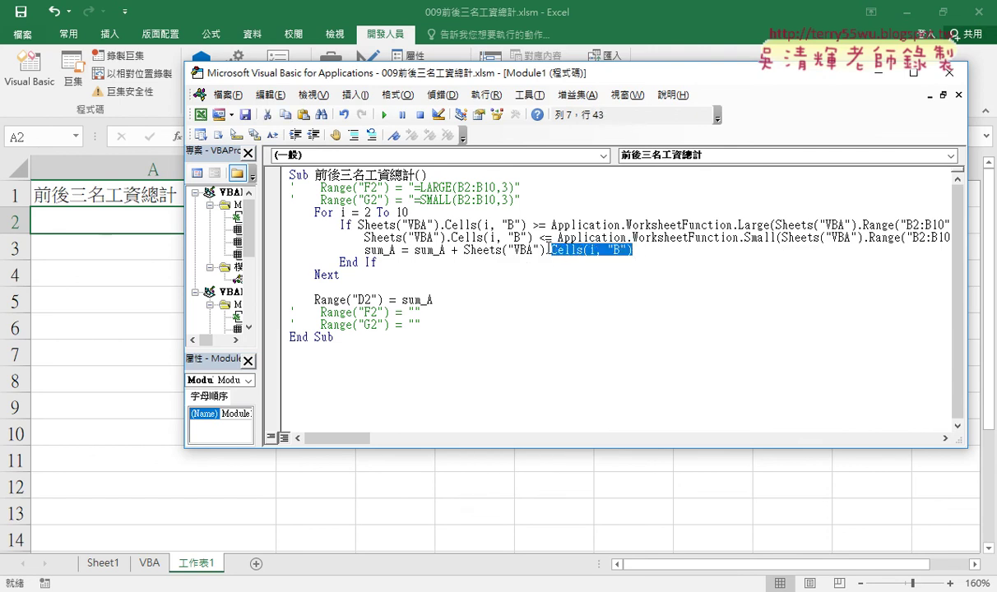
left_click_drag(547, 77, 562, 78)
left_click_drag(447, 301, 372, 302)
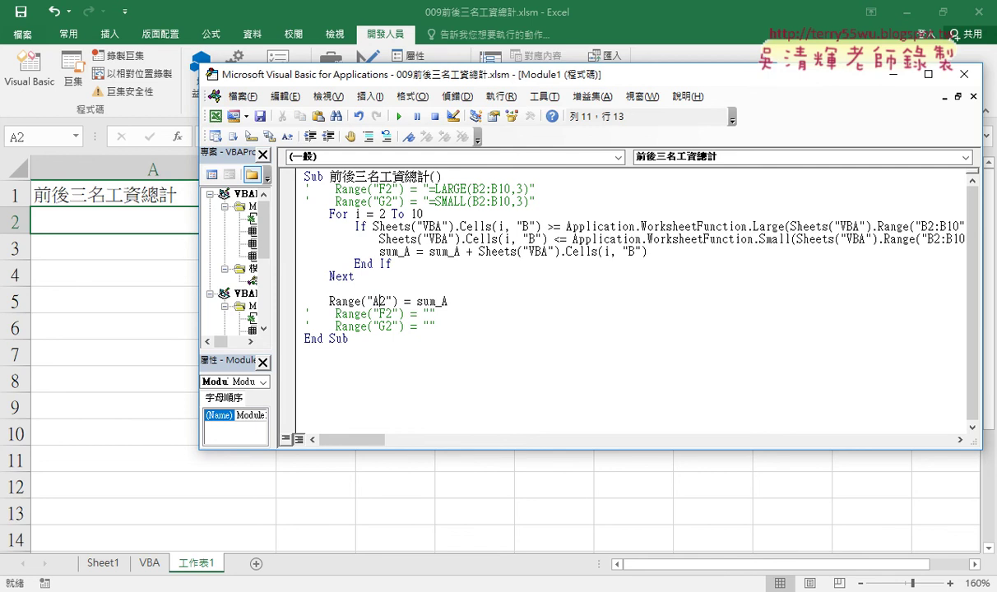
Change the output reference Range("F2") to Range("A2") in the macro
type("A")
left_click(396, 302)
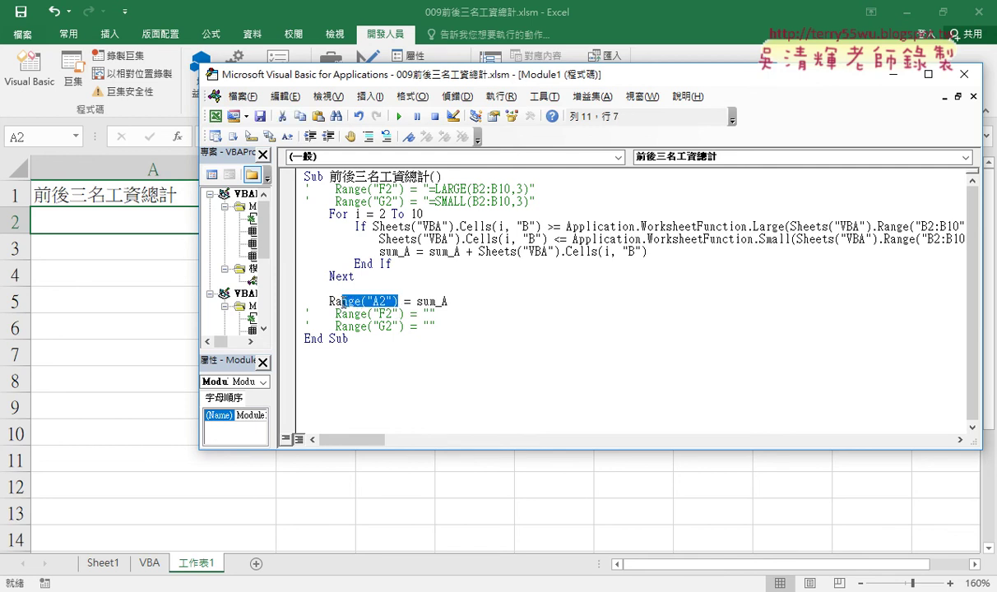
left_click_drag(396, 302, 329, 302)
left_click_drag(480, 77, 647, 74)
left_click(612, 236)
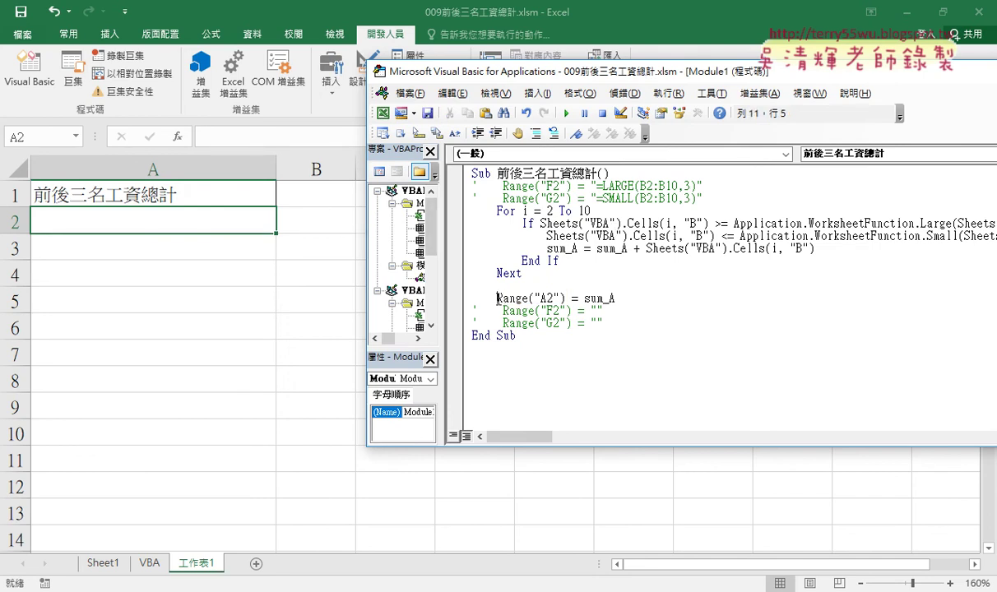
left_click_drag(497, 298, 566, 297)
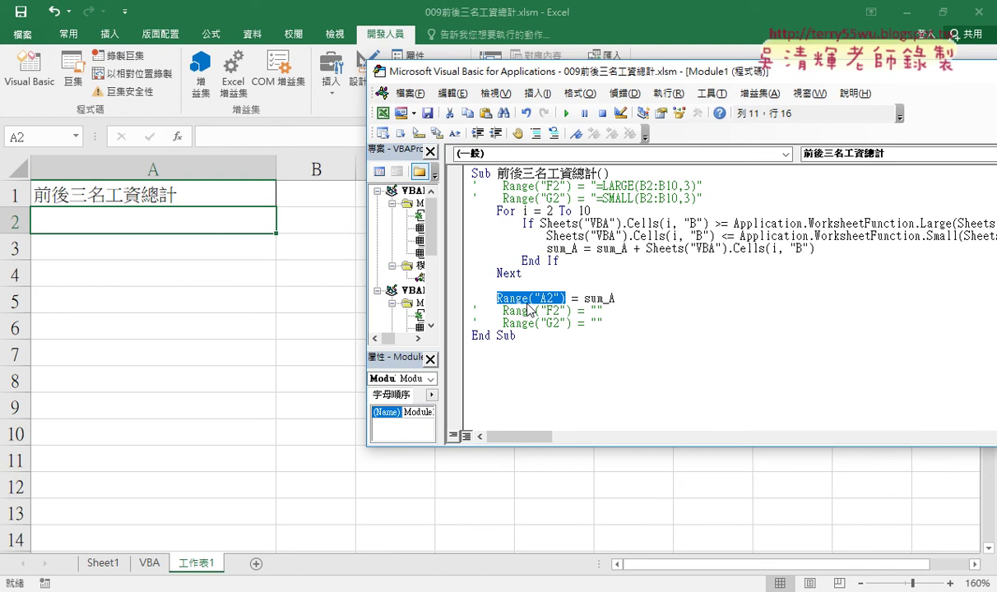
Rerun the corrected macro so A2 on 工作表1 shows 206500
left_click(583, 324)
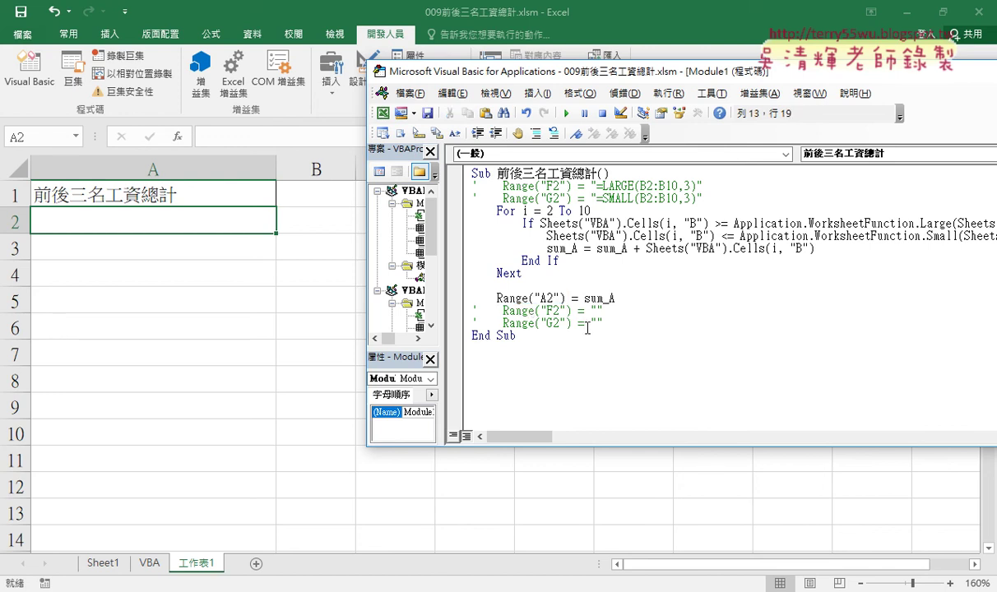
left_click(628, 236)
left_click(566, 112)
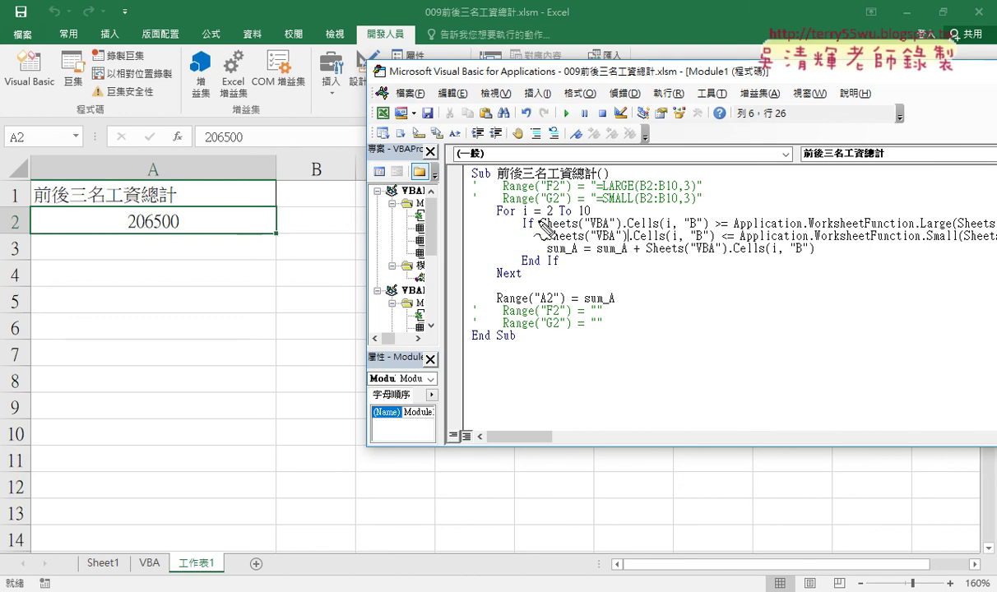
left_click_drag(542, 230, 636, 237)
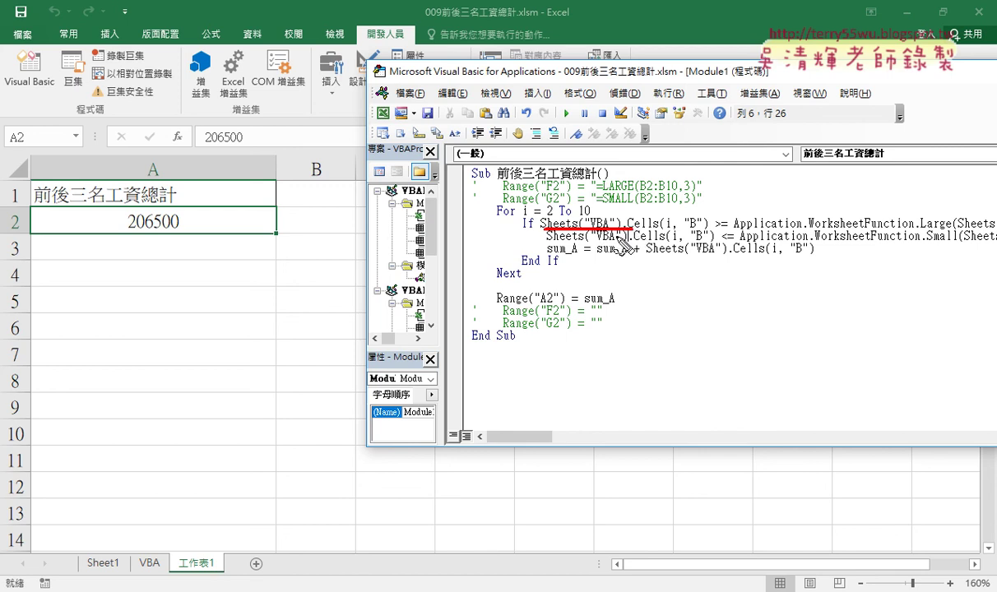
left_click_drag(546, 243, 630, 244)
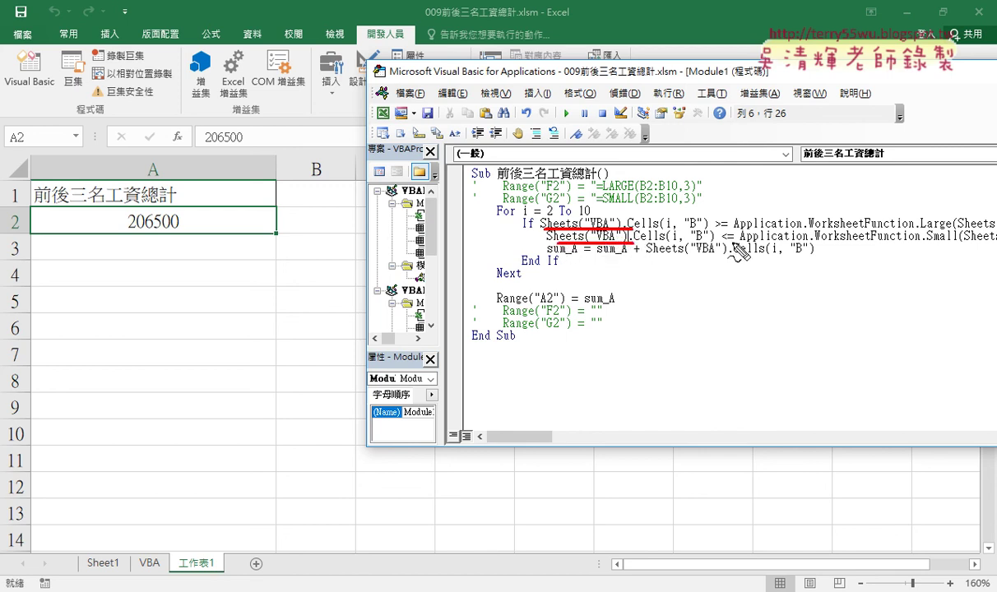
mouse_move(956, 231)
left_mouse_down()
mouse_move(996, 230)
mouse_move(996, 244)
left_mouse_up()
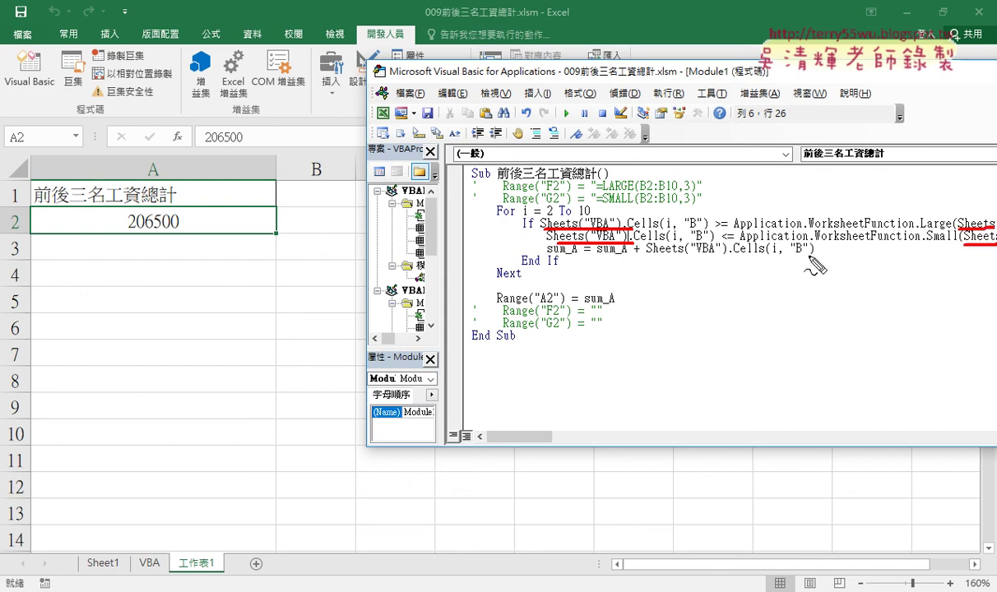
left_click_drag(658, 256, 730, 256)
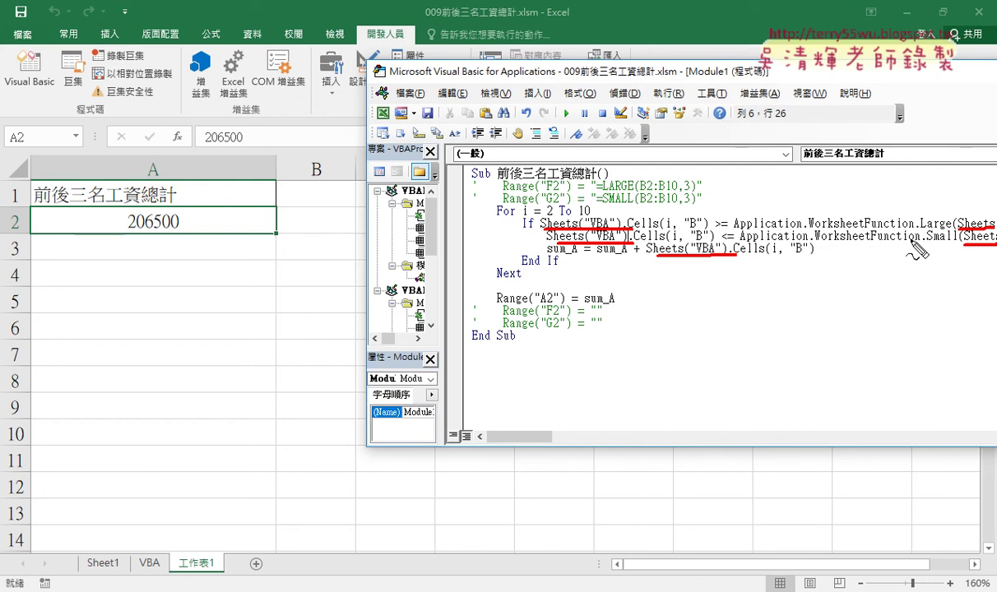
Clear the annotations and open 黑名單篩選_.xlsx from the 04數學函數 folder window
key("Escape")
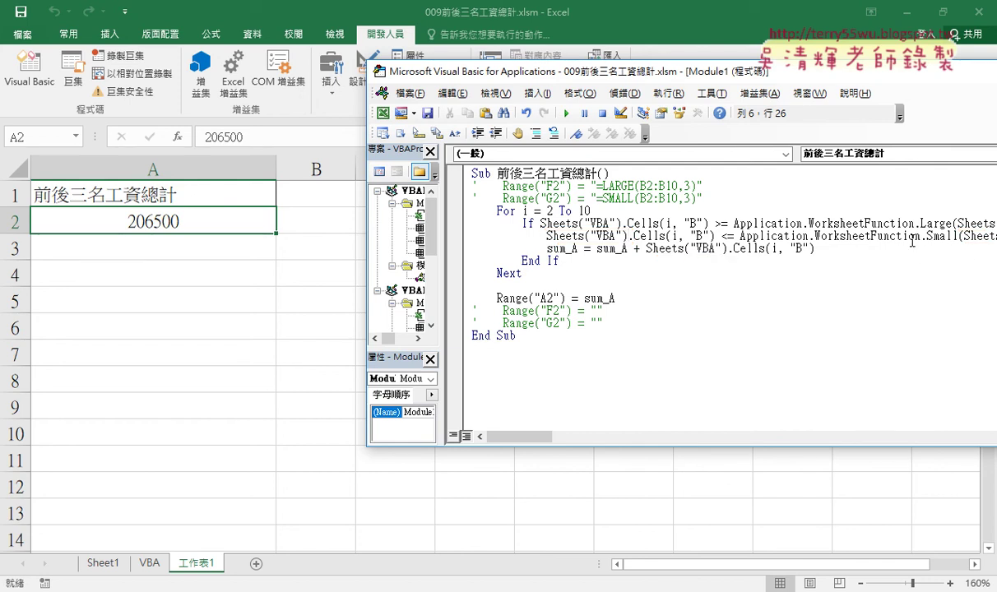
left_click(134, 591)
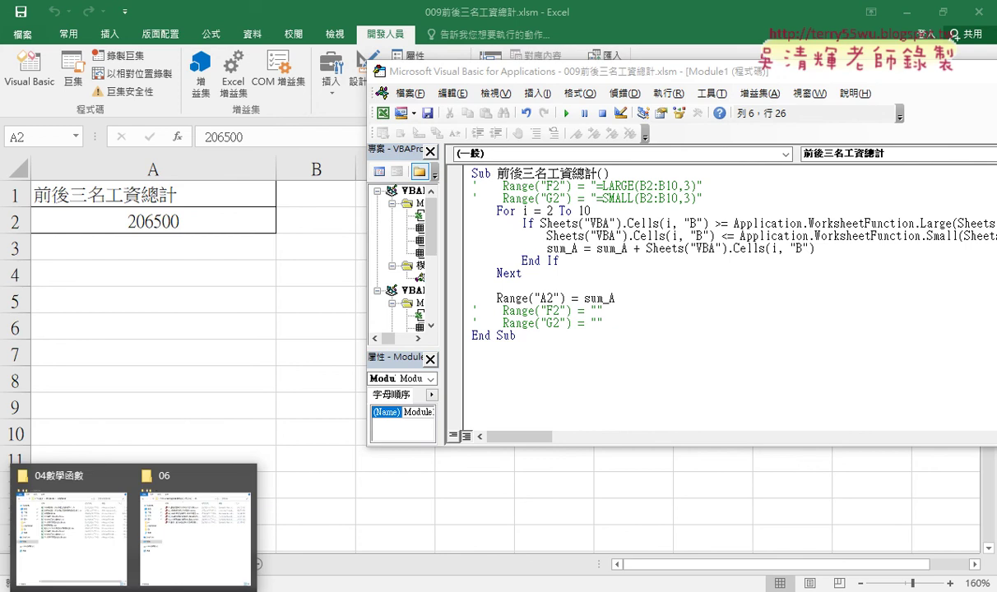
left_click(92, 516)
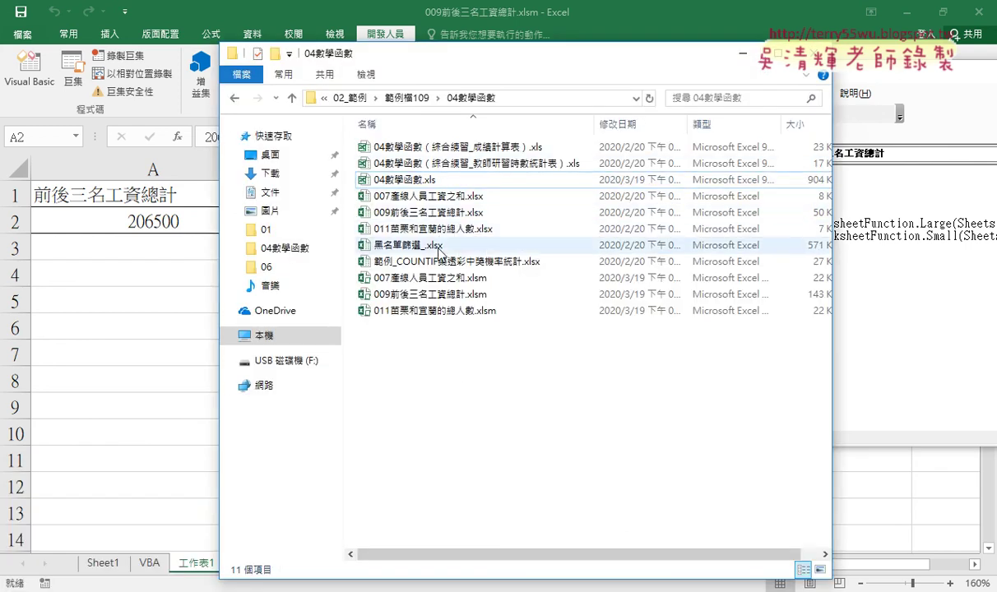
left_click(423, 251)
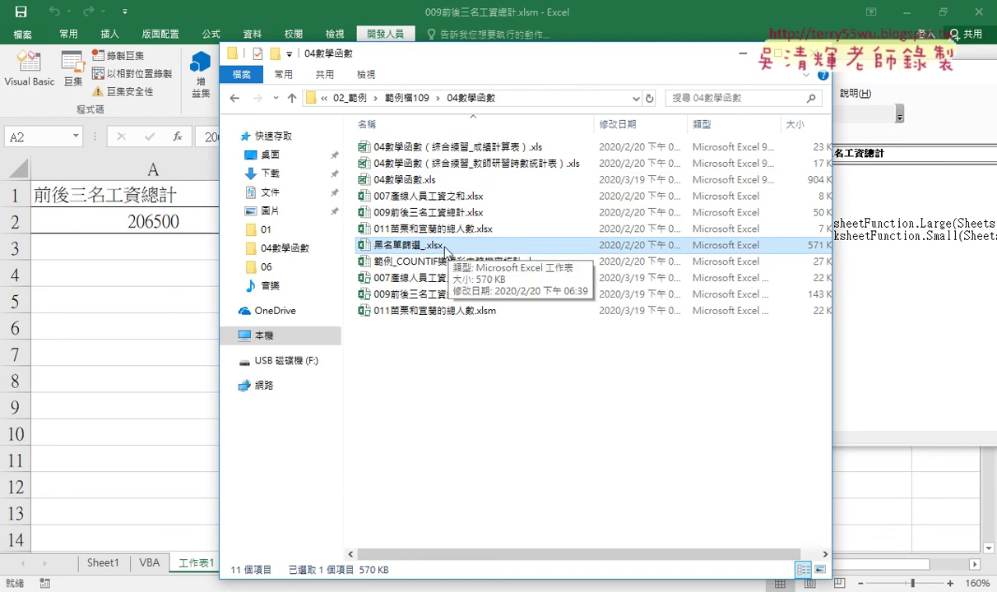
double_click(441, 251)
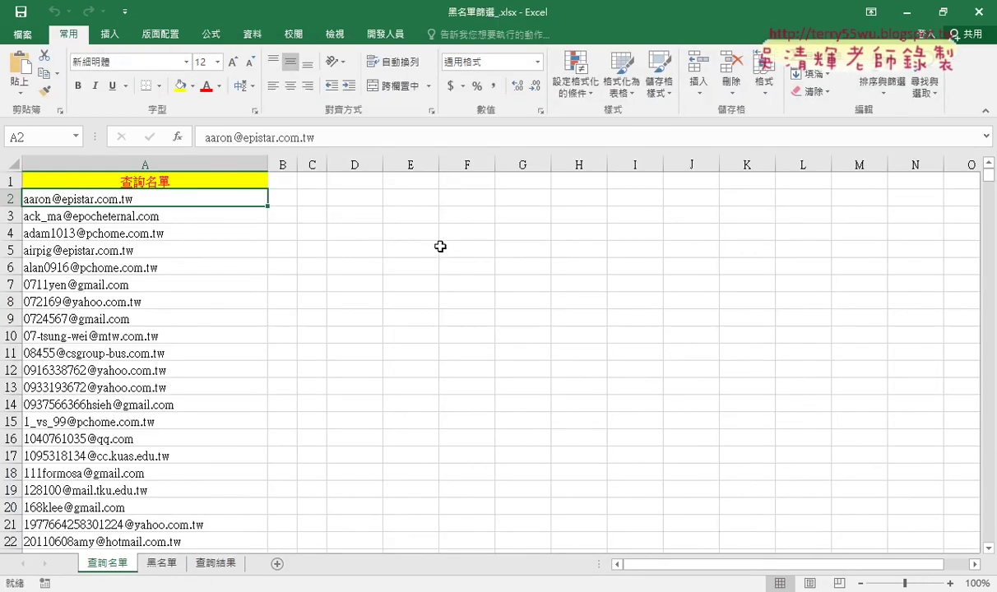
Browse the 查詢結果, 黑名單 and 查詢名單 sheets, then return to the 04數學函數 folder
left_click(205, 564)
left_click(175, 566)
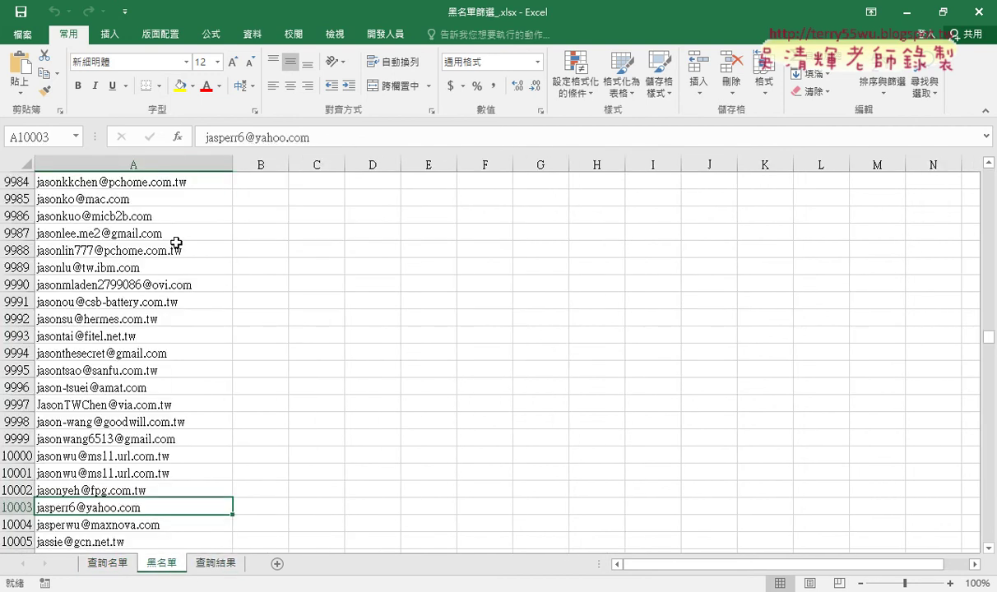
scroll(165, 231, "up", 5)
left_click_drag(990, 339, 987, 176)
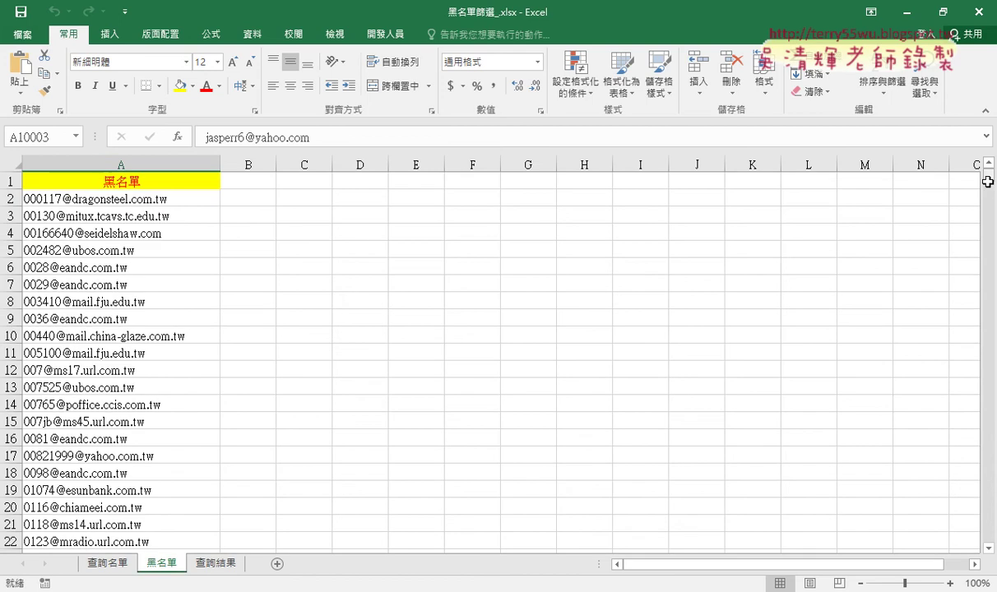
left_click(105, 563)
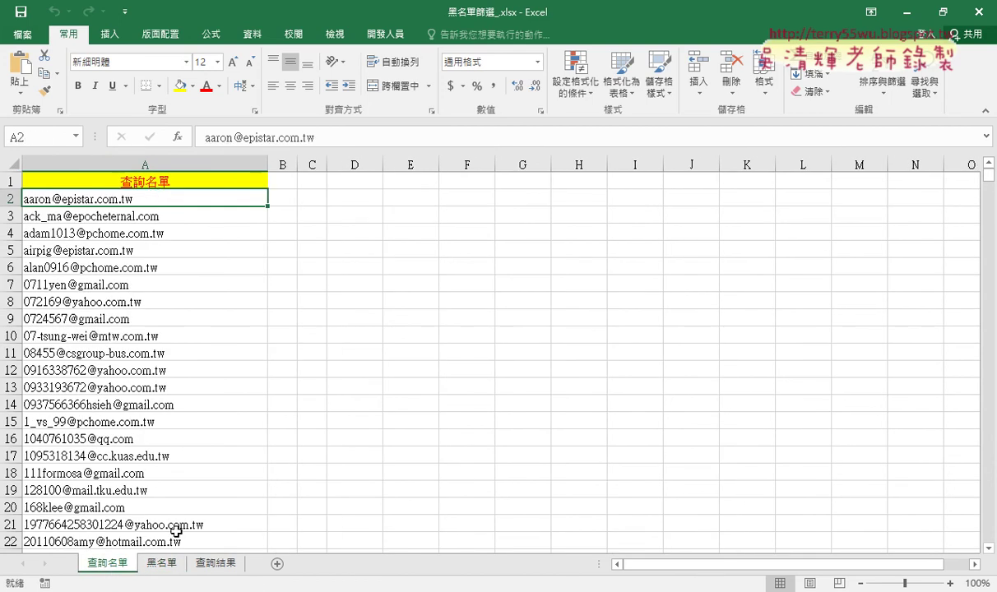
left_click(165, 567)
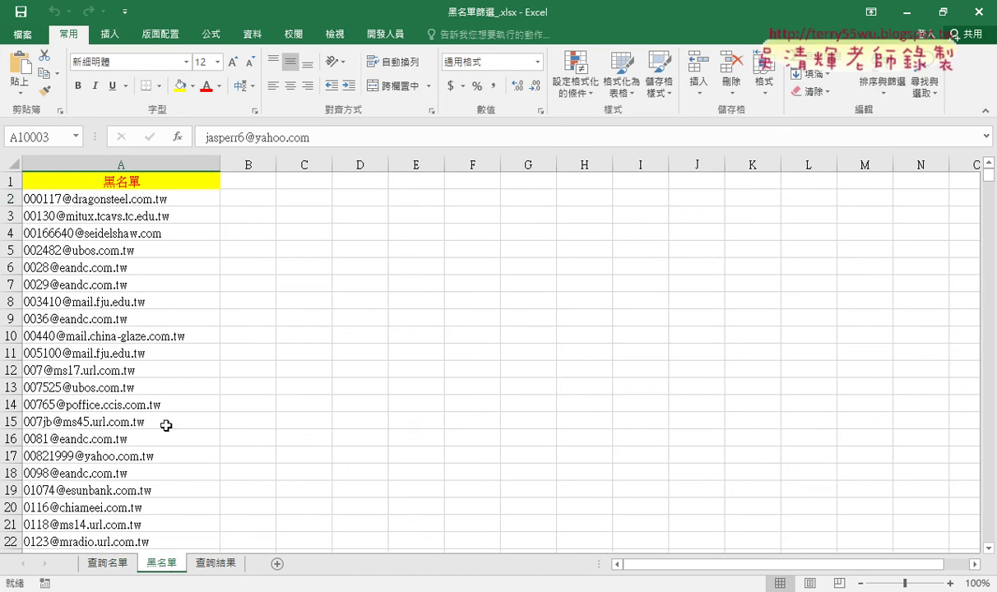
left_click(109, 566)
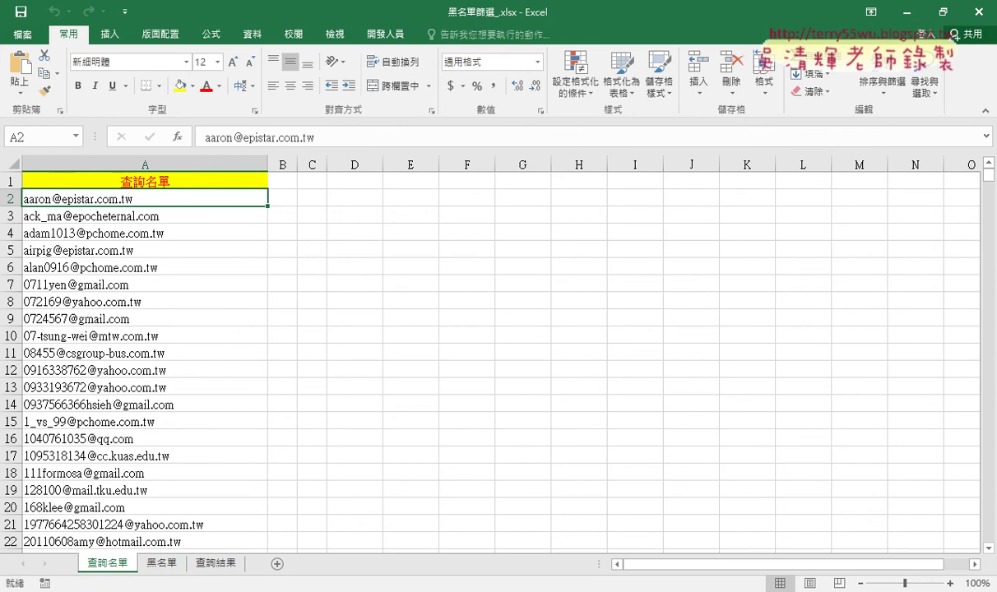
left_click(149, 582)
left_click(82, 518)
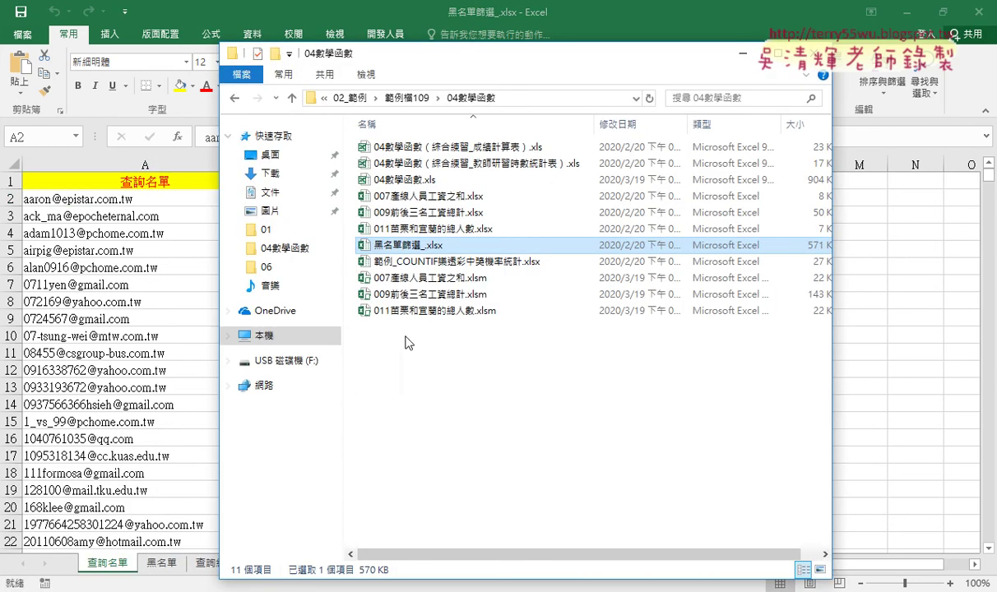
Open 大樂特歷史資料下載.docx from the 04_數學函數 Drive folder and follow its lotto-8.com link
left_click(429, 263)
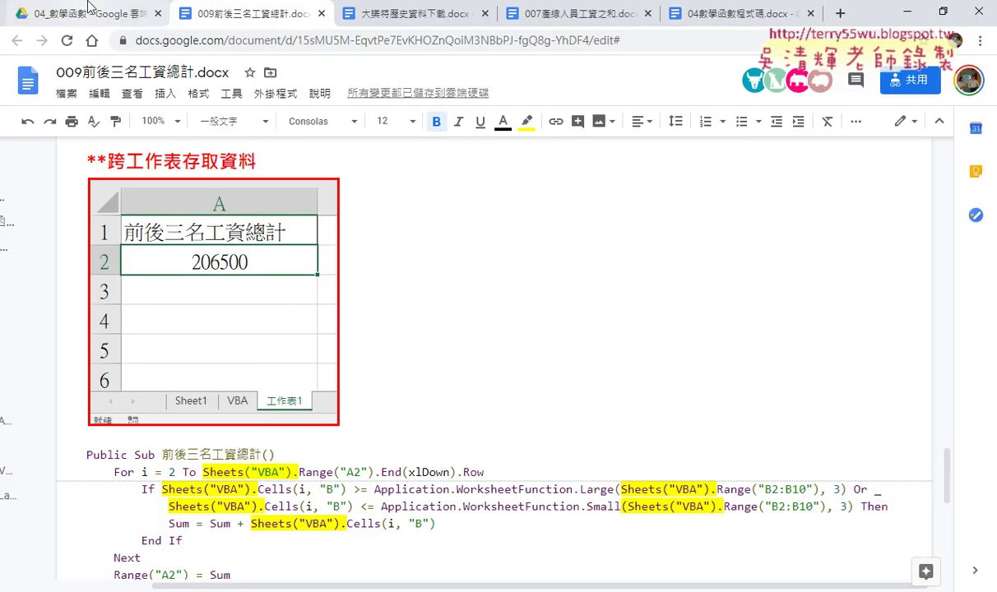
left_click(83, 13)
double_click(284, 355)
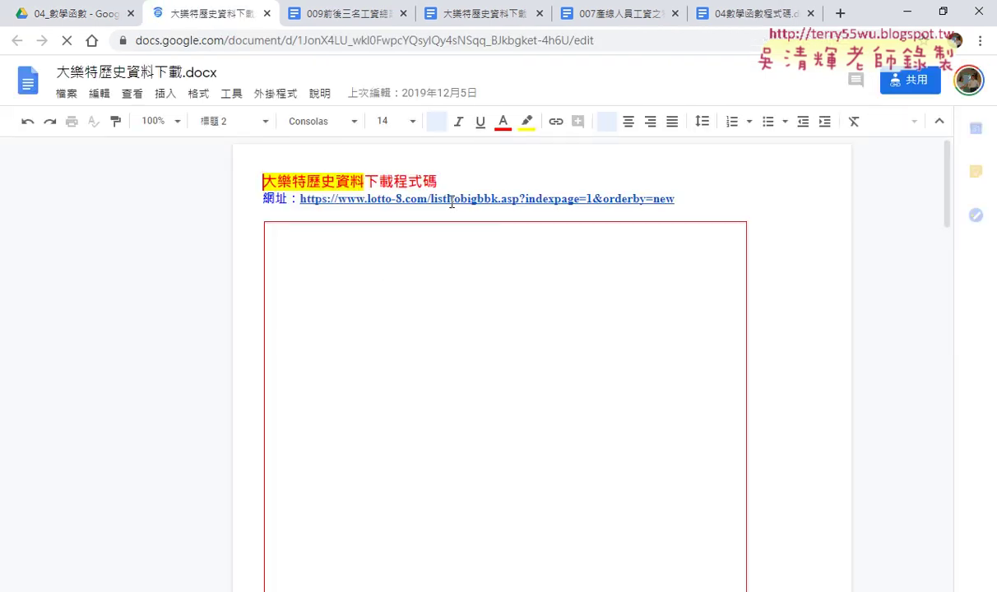
left_click(416, 200)
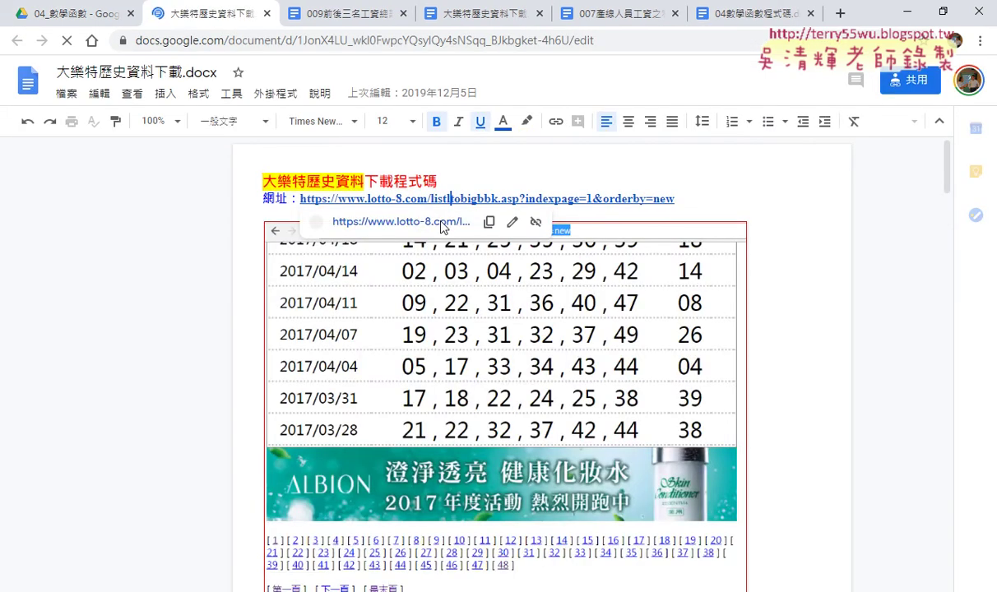
left_click(387, 222)
mouse_move(990, 247)
left_mouse_down()
mouse_move(993, 385)
mouse_move(993, 372)
left_mouse_up()
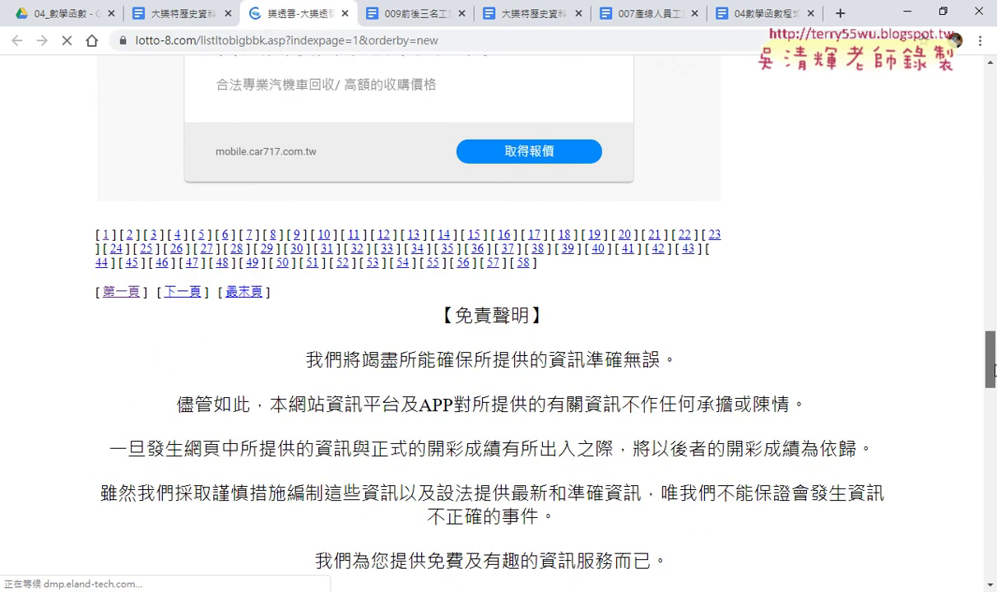
Jump to lotto-8.com results page 58 and select the first row's date and winning numbers
left_click(523, 263)
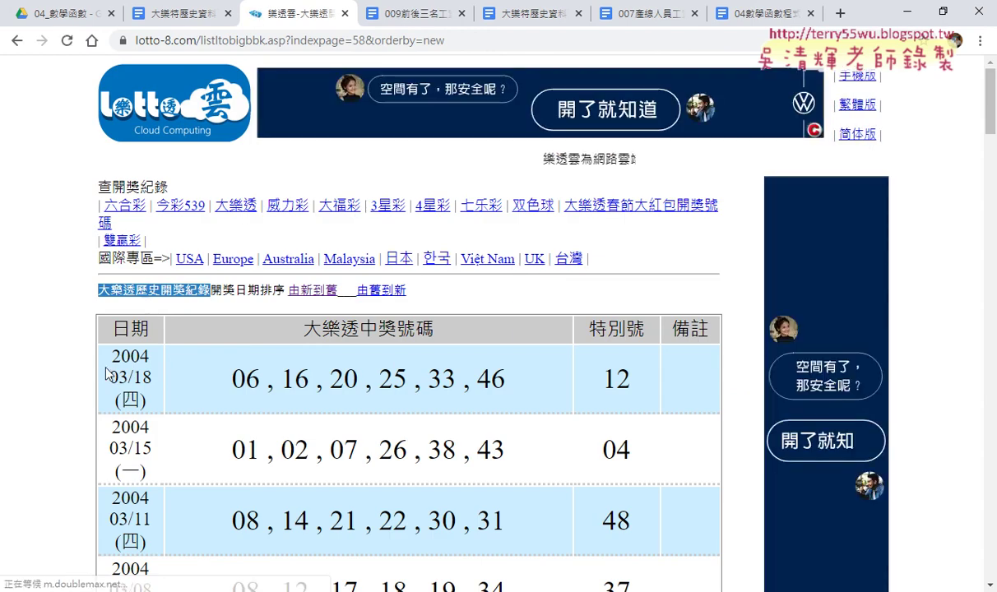
left_click_drag(169, 376, 658, 405)
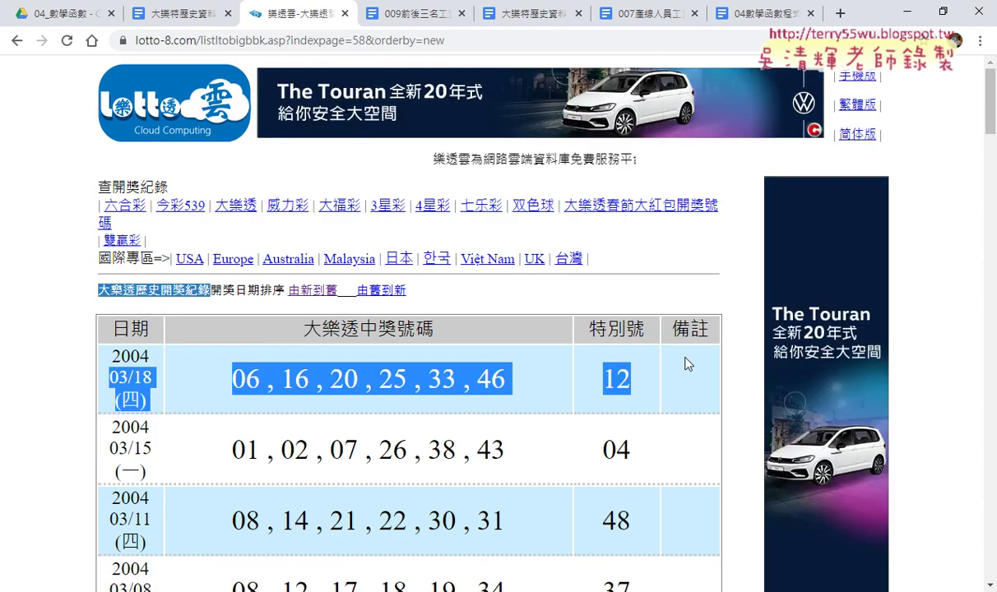